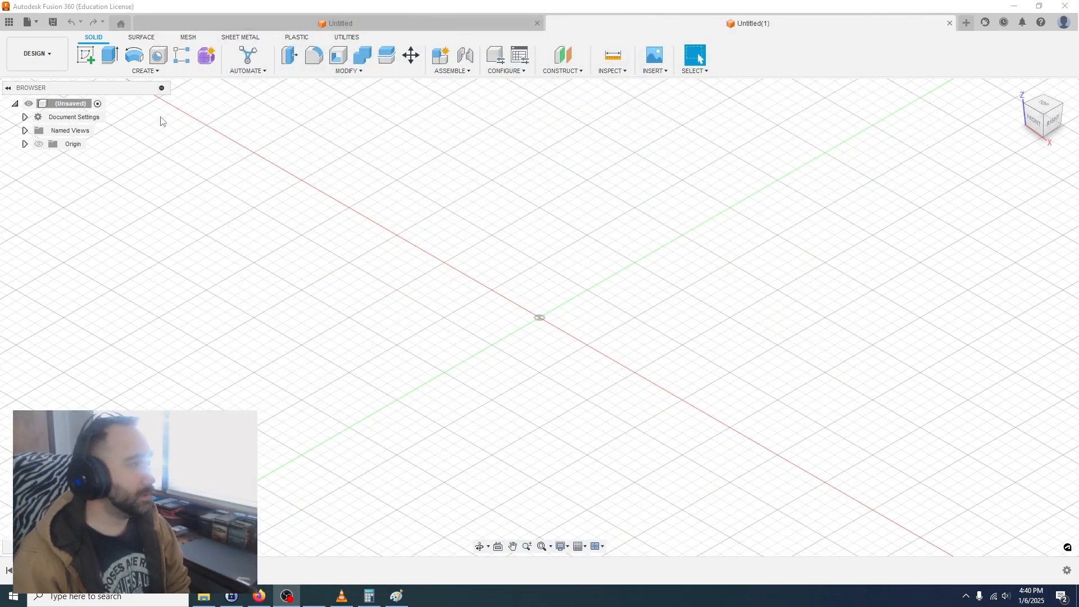
- Sketch a three-sided inscribed polygon with a 40 mm radius centred on the origin of the horizontal plane, and finish the sketch
click(84, 58)
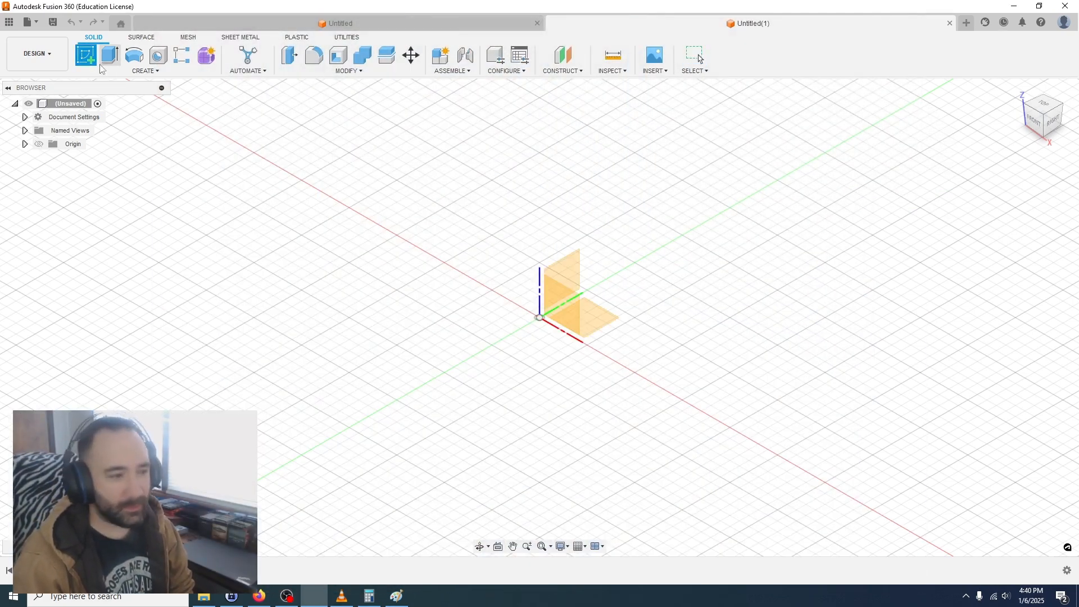
click(608, 321)
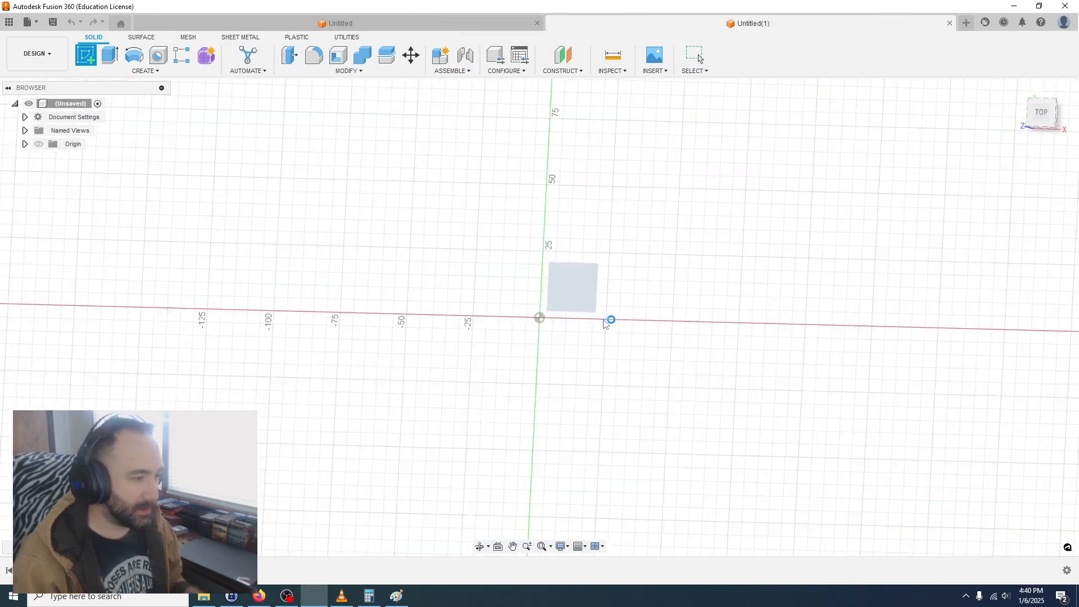
click(145, 71)
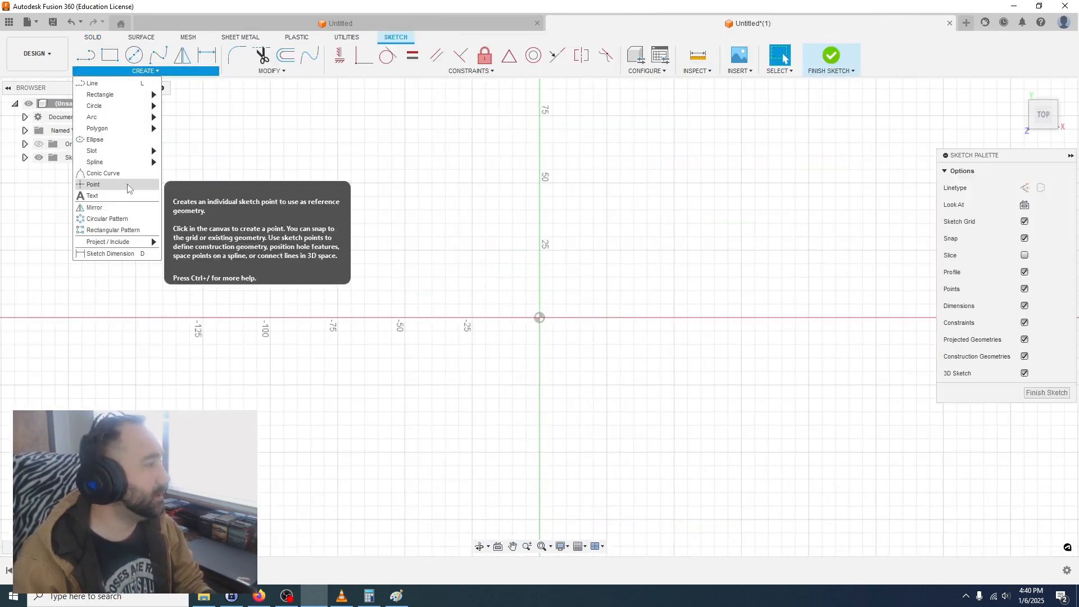
mouse_move(123, 128)
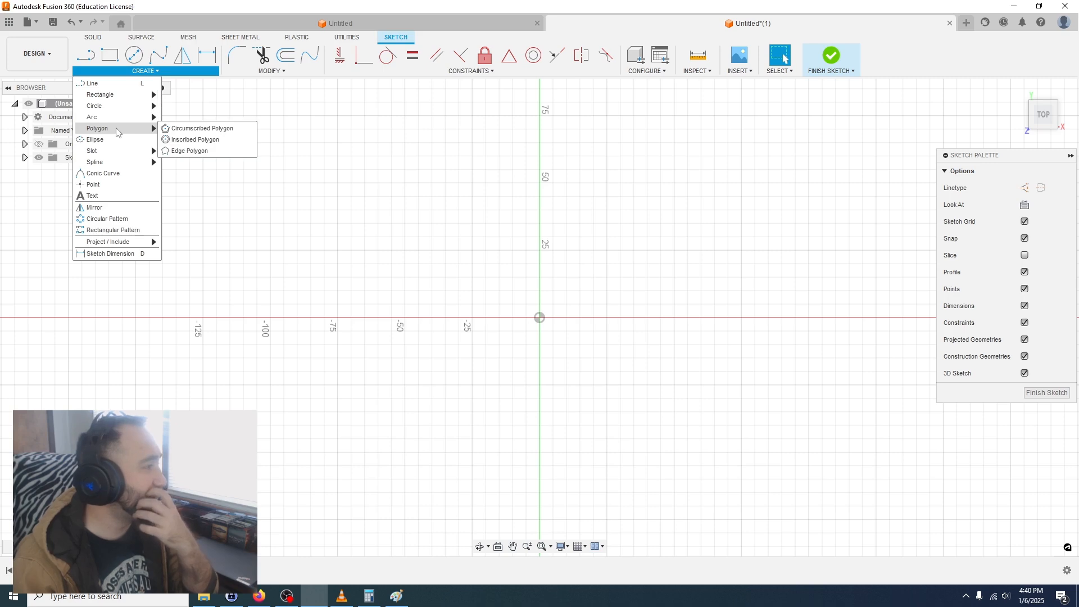
click(189, 143)
click(540, 317)
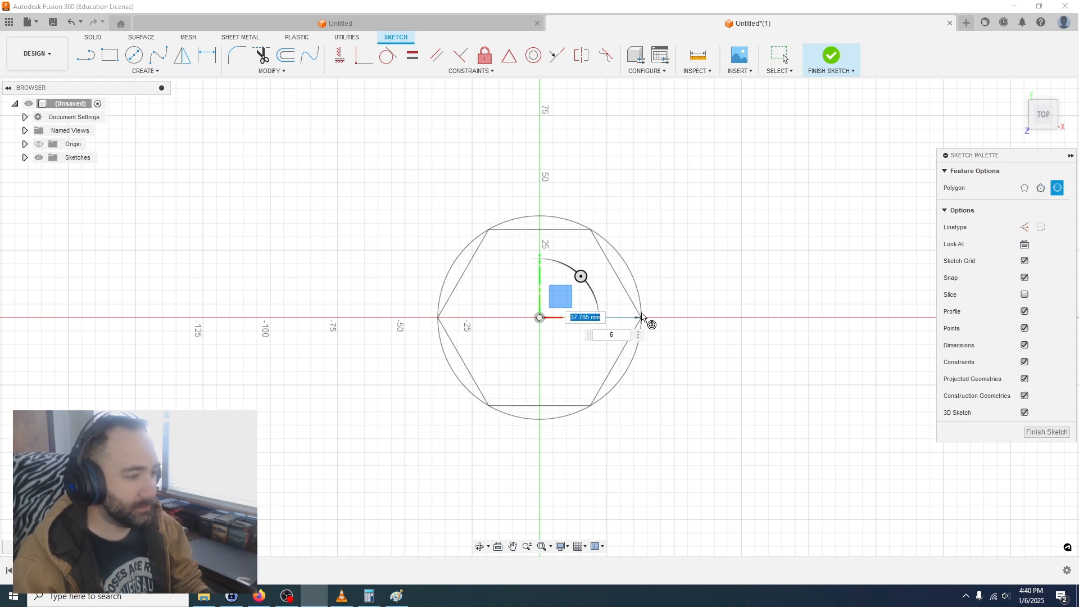
key(Tab)
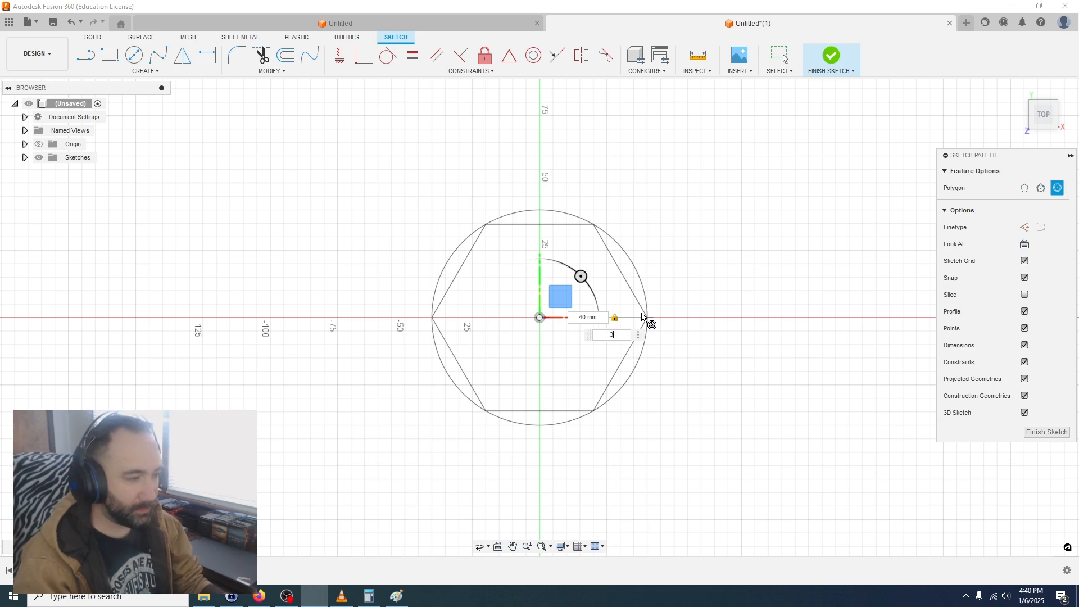
text(3)
key(Return)
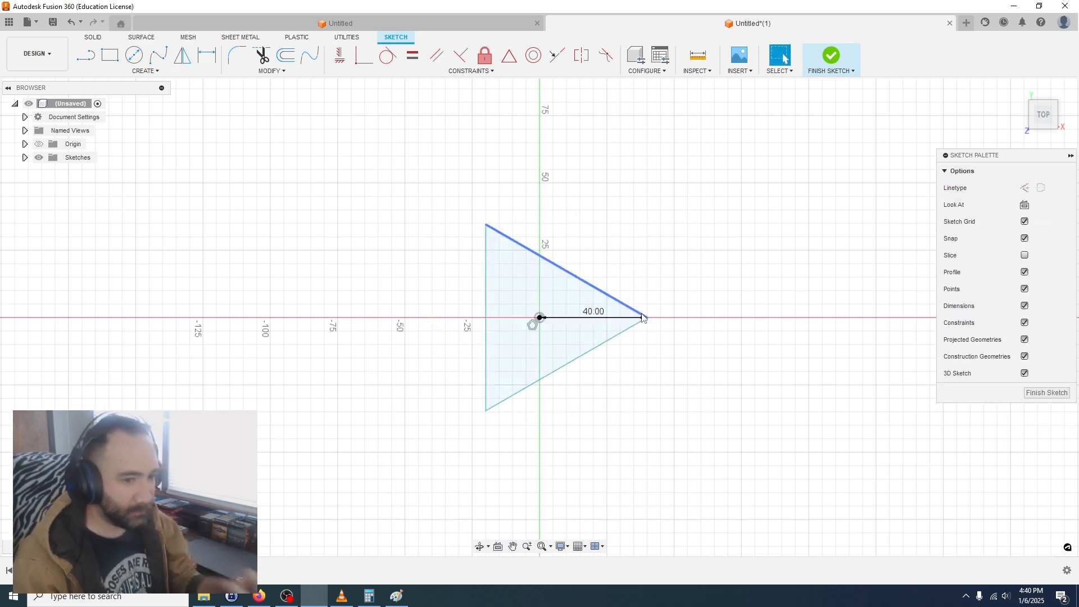
click(1052, 393)
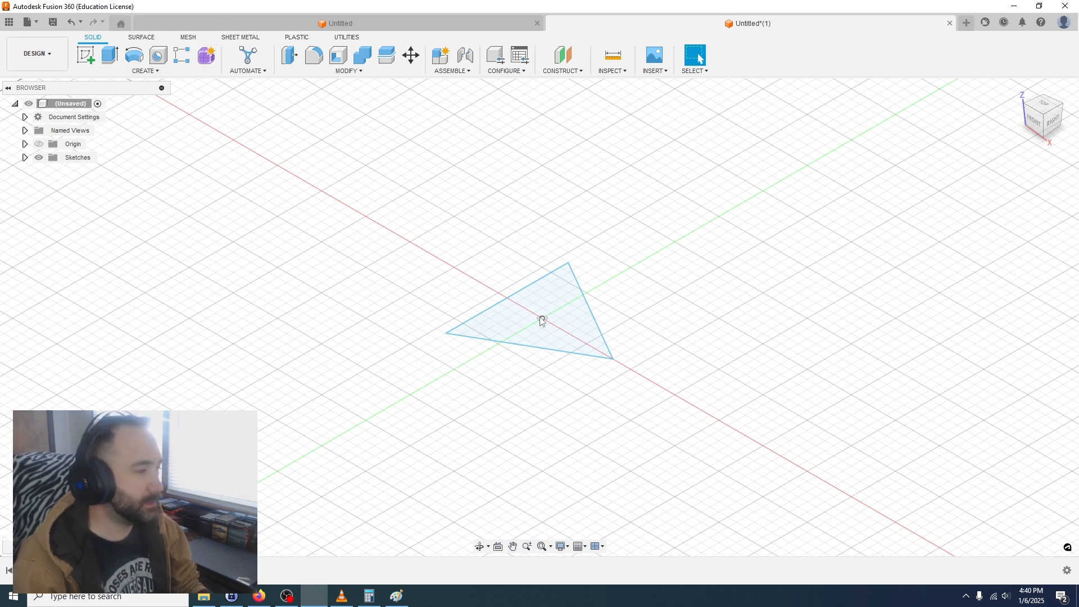
- Create a surface patch from the triangle profile as a new body
click(140, 39)
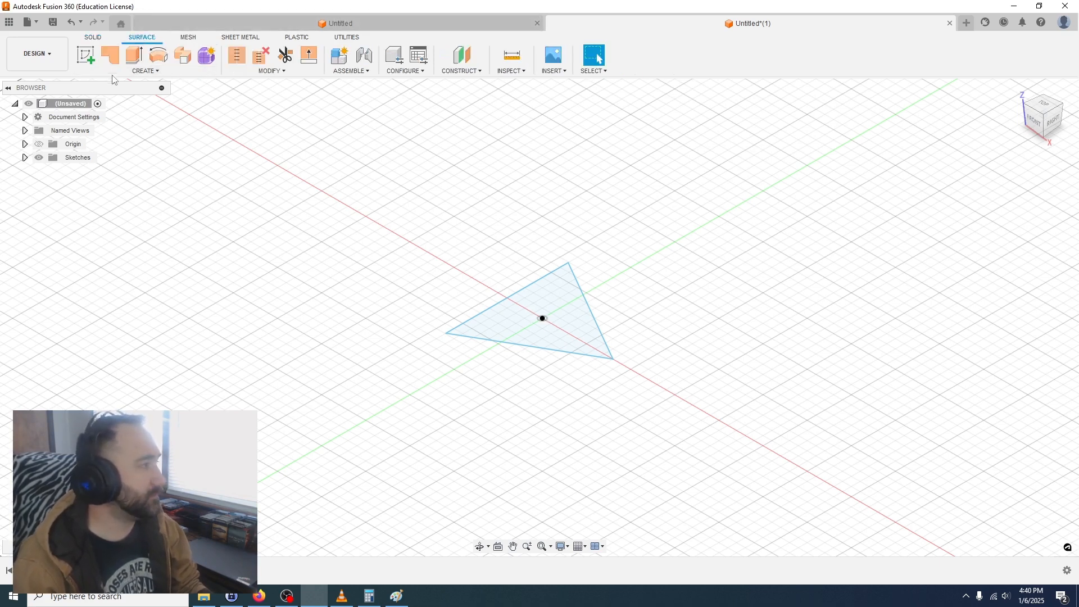
click(110, 55)
click(518, 321)
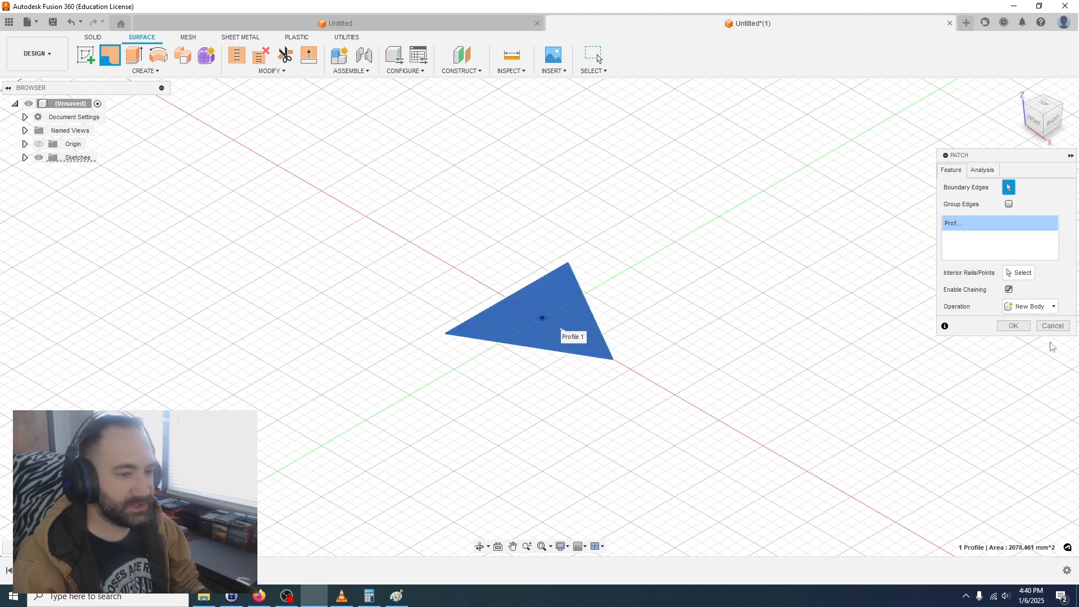
click(1013, 326)
- Copy and paste the triangular surface body in place
shift+middle_drag(580, 383, 630, 298)
click(25, 158)
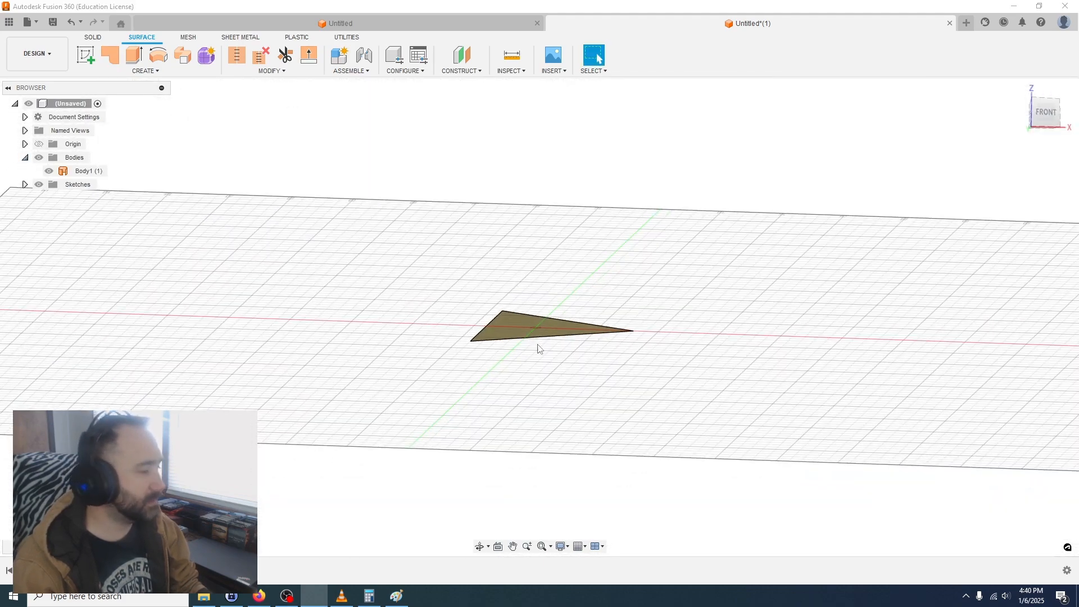
scroll(510, 335, down, 3)
scroll(510, 332, up, 6)
middle_drag(598, 285, 552, 341)
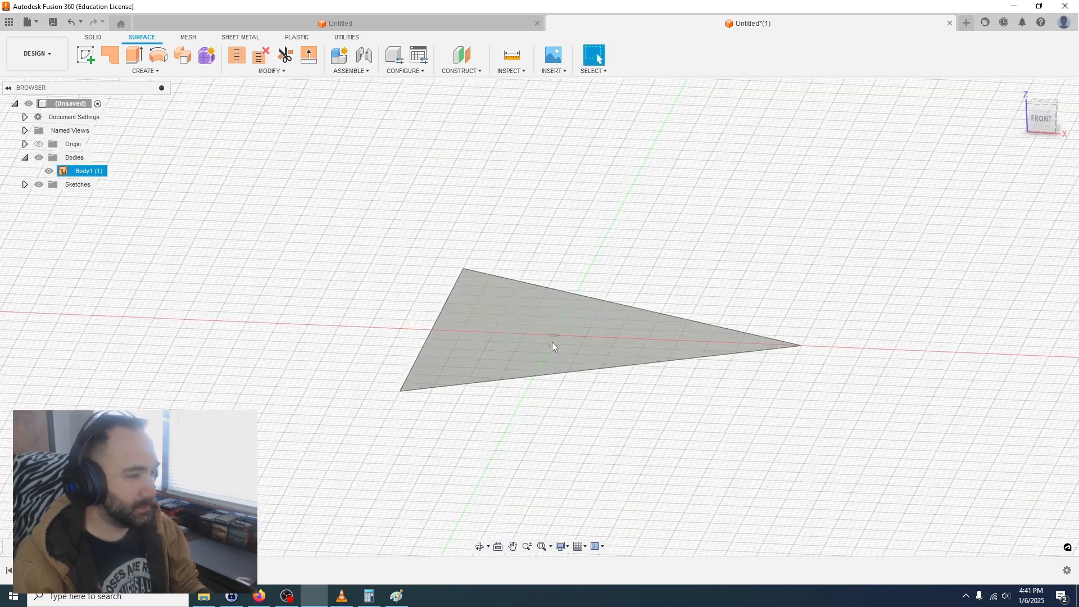
click(551, 345)
click(83, 171)
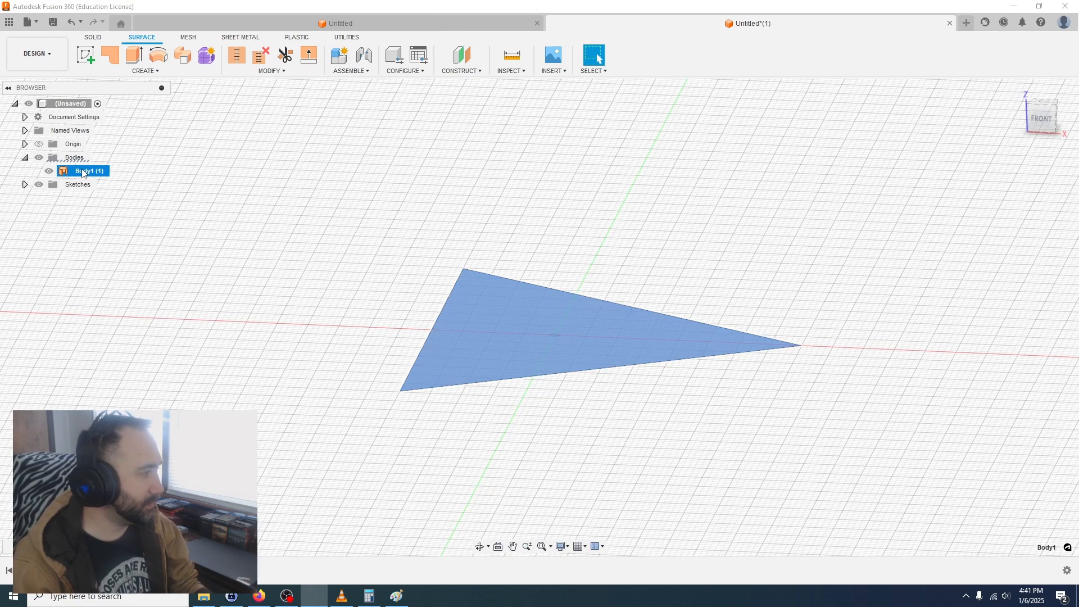
key(ctrl+v)
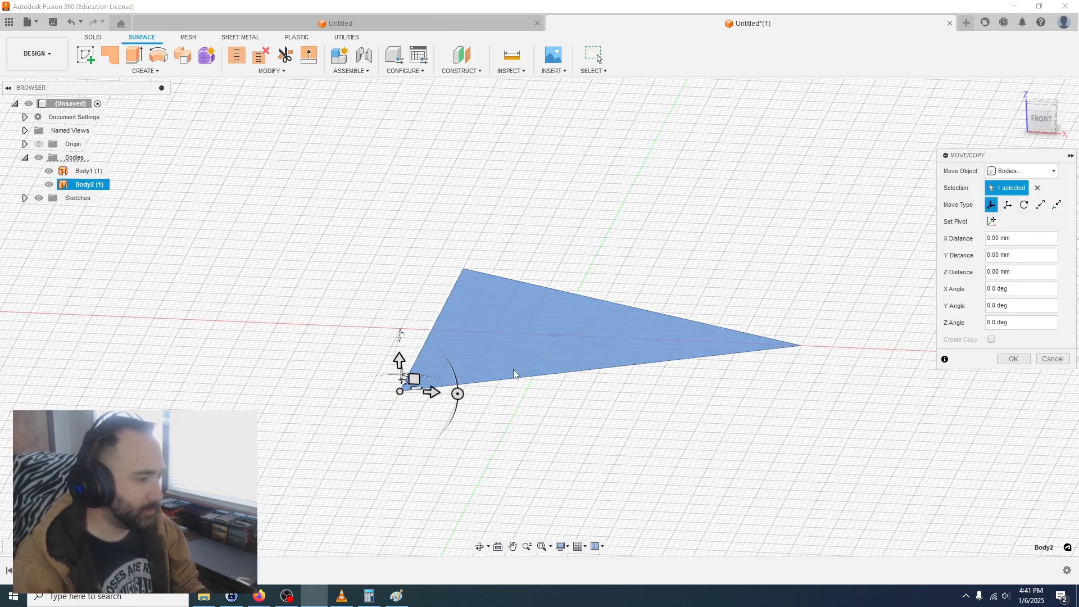
- Rotate one of the two coincident triangles upward about its front base edge with an X angle of 70.529 degrees
click(591, 373)
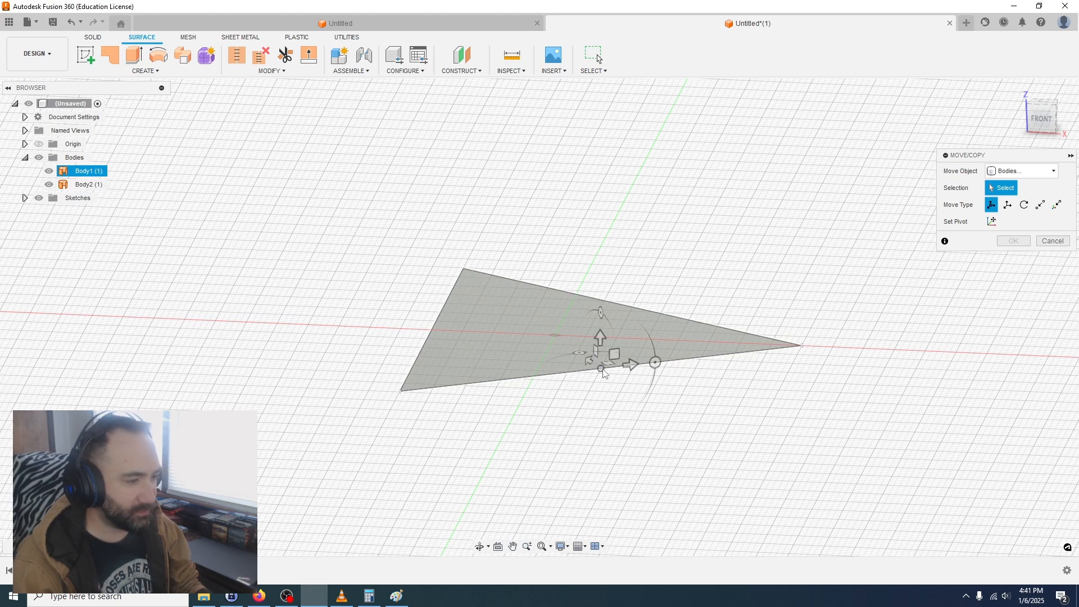
click(600, 374)
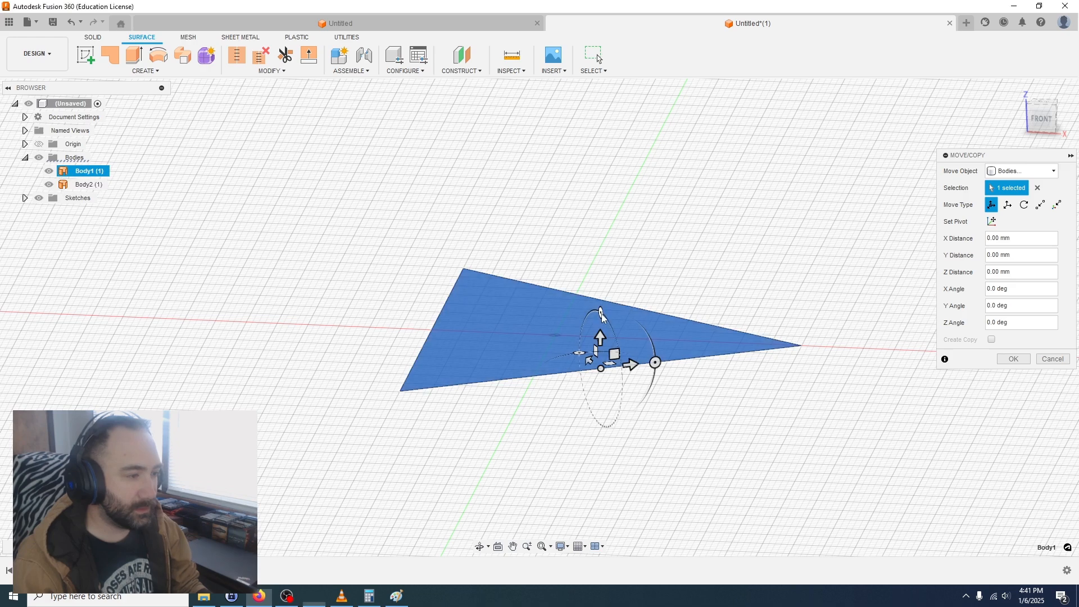
drag(600, 313, 630, 359)
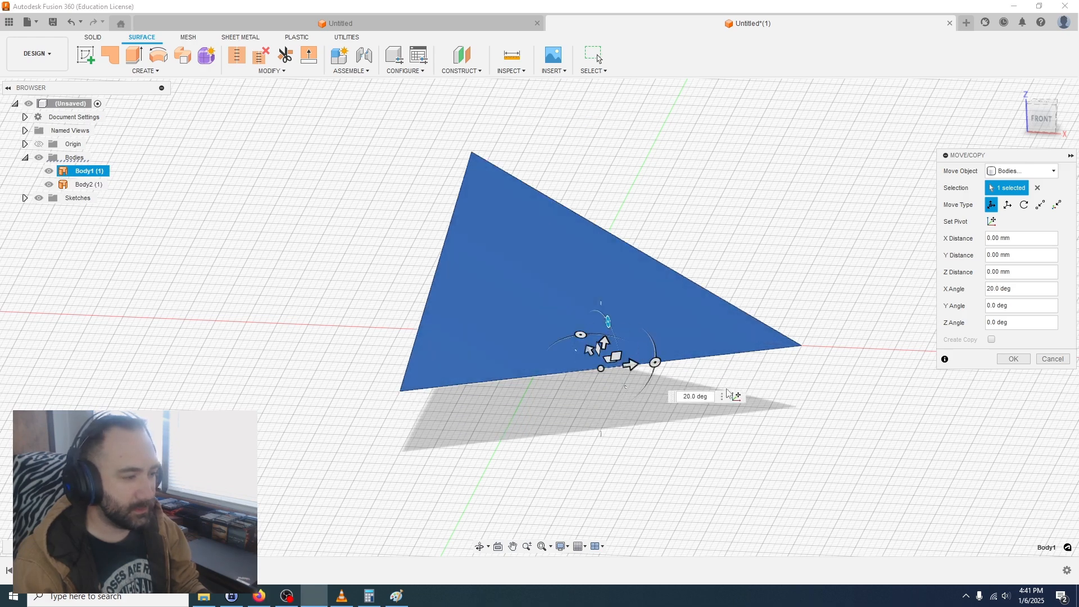
drag(711, 395, 675, 397)
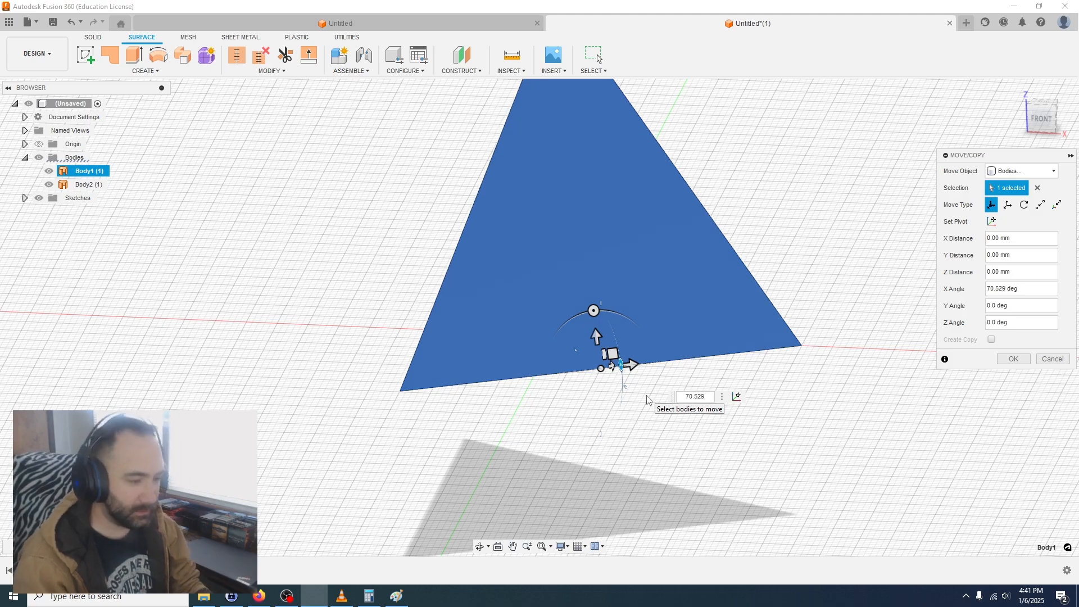
key(Return)
- Copy and paste the flat base triangle in place for the second side face
shift+middle_drag(665, 399, 675, 376)
click(676, 375)
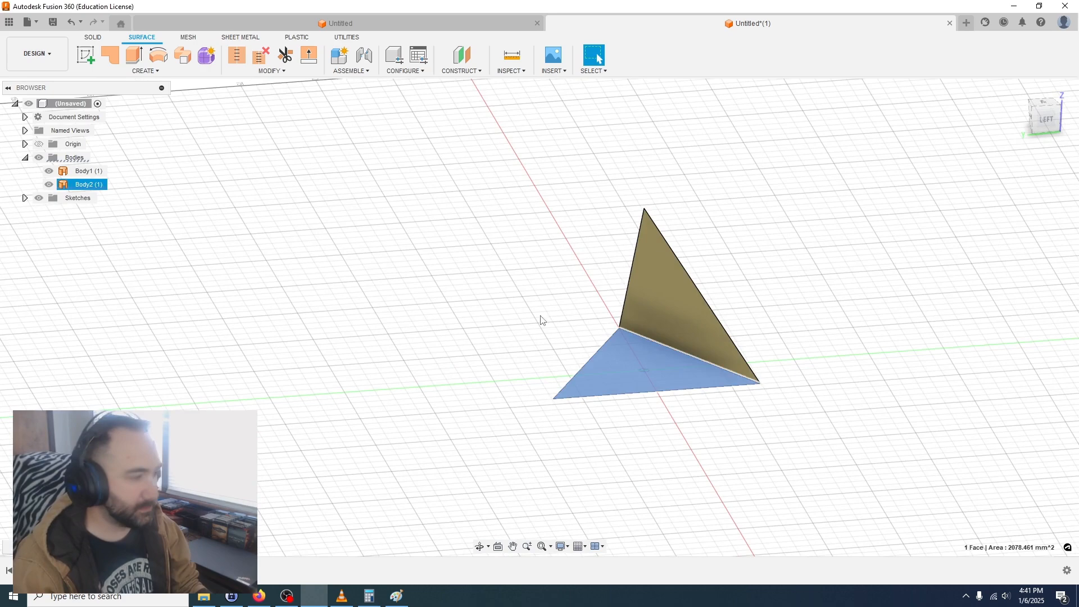
click(79, 186)
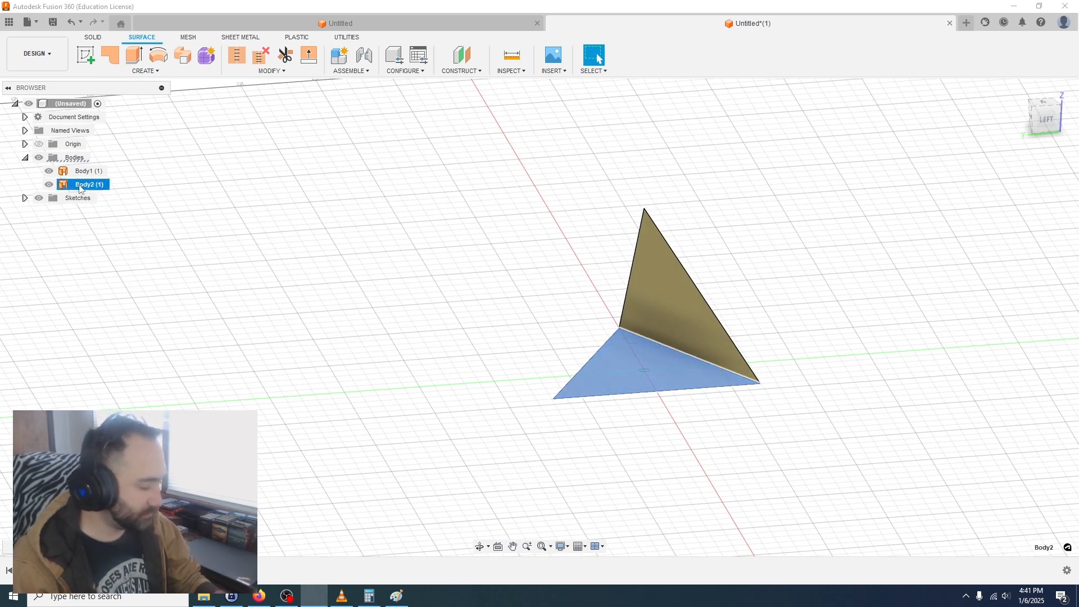
key(ctrl+c)
key(ctrl+v)
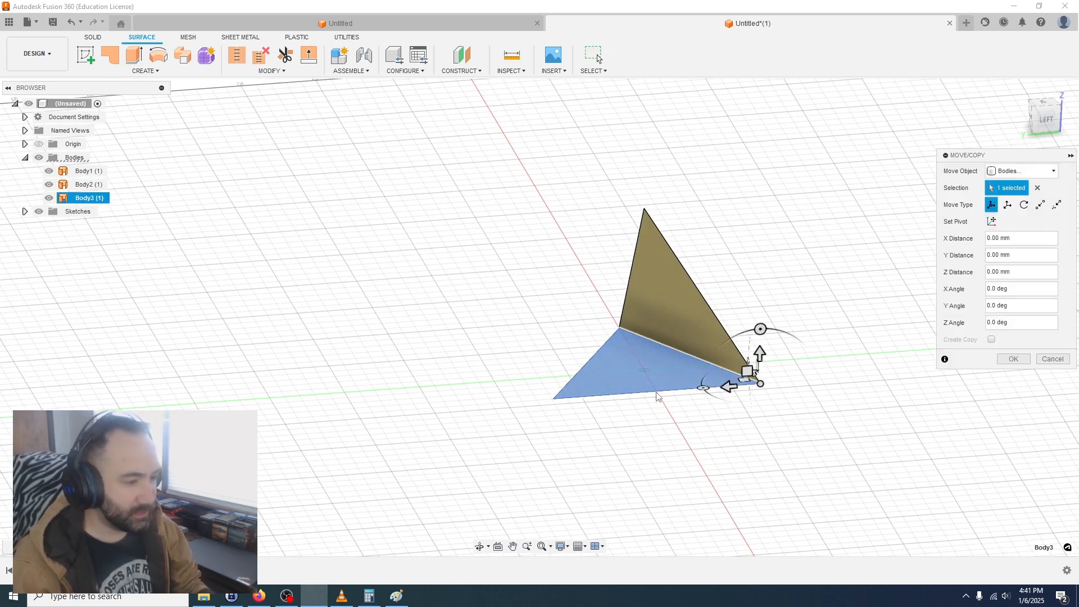
- Rotate one of the coincident base triangles upward about a second base edge with a Y angle of -70.529 degrees
scroll(658, 397, up, 5)
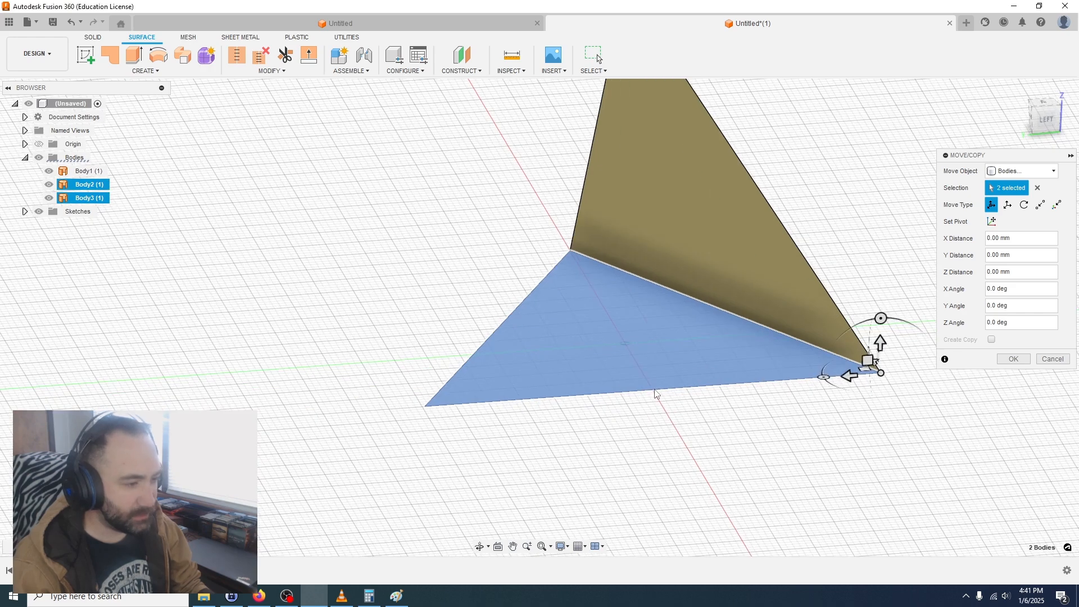
click(653, 393)
shift+middle_drag(661, 396, 664, 398)
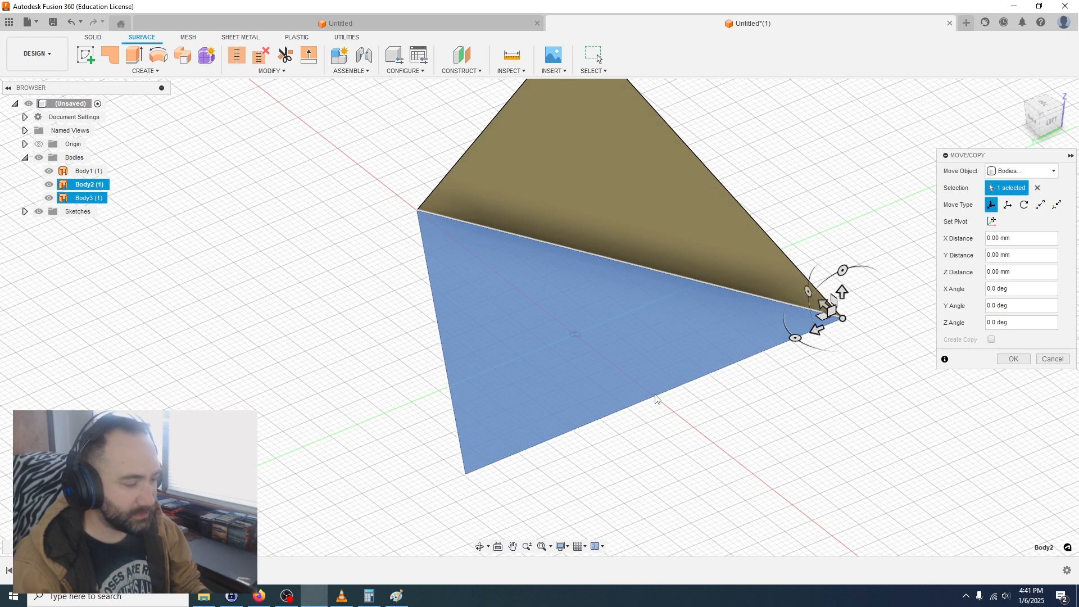
click(638, 399)
click(754, 356)
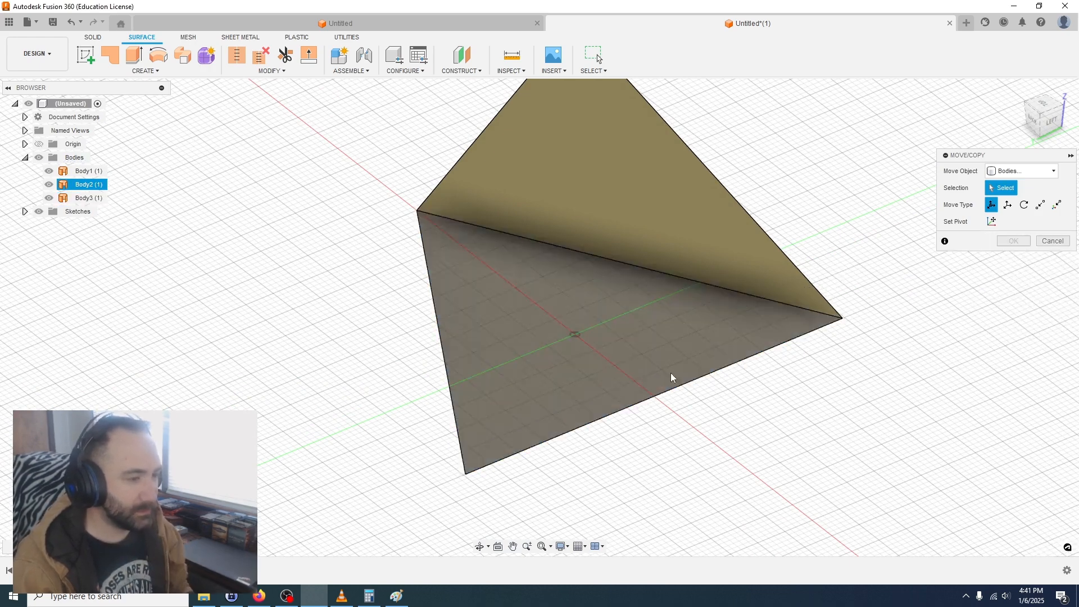
click(676, 387)
click(657, 398)
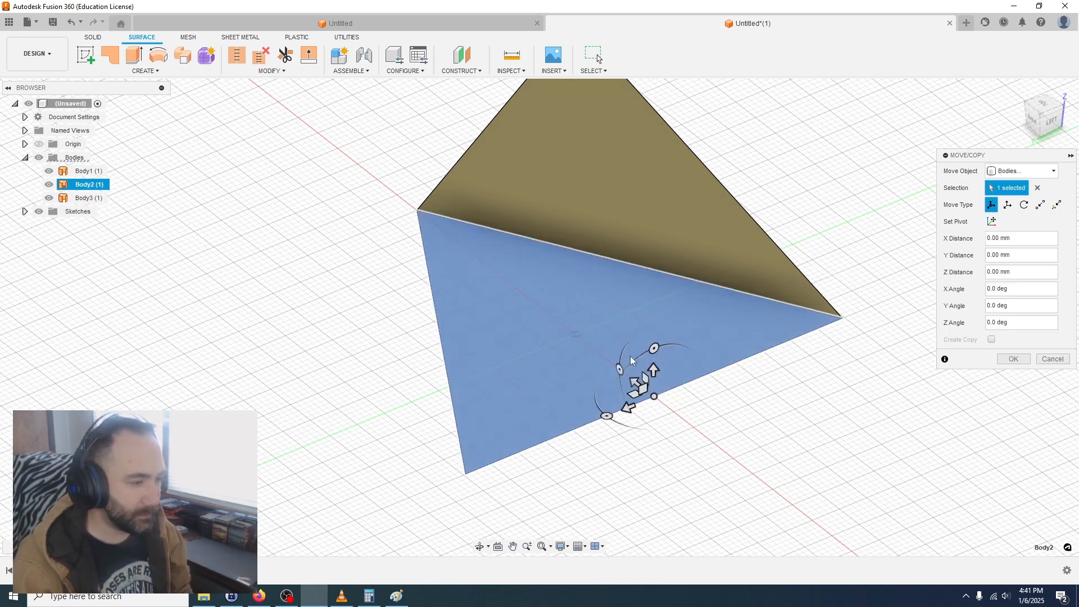
drag(619, 369, 632, 342)
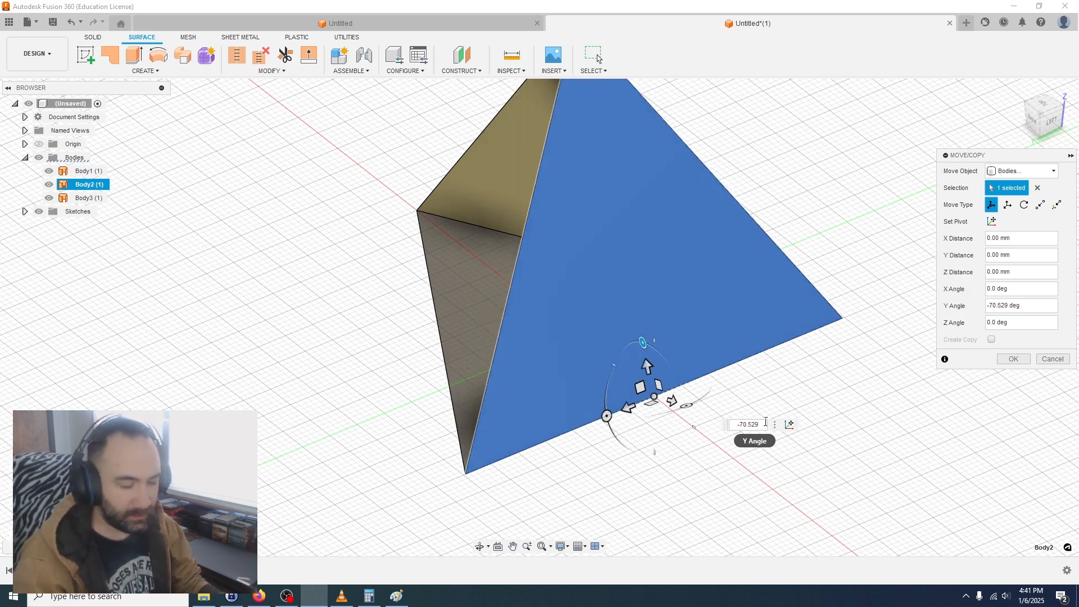
key(Return)
- Copy and paste the remaining flat base triangle in place for the third side face
click(441, 309)
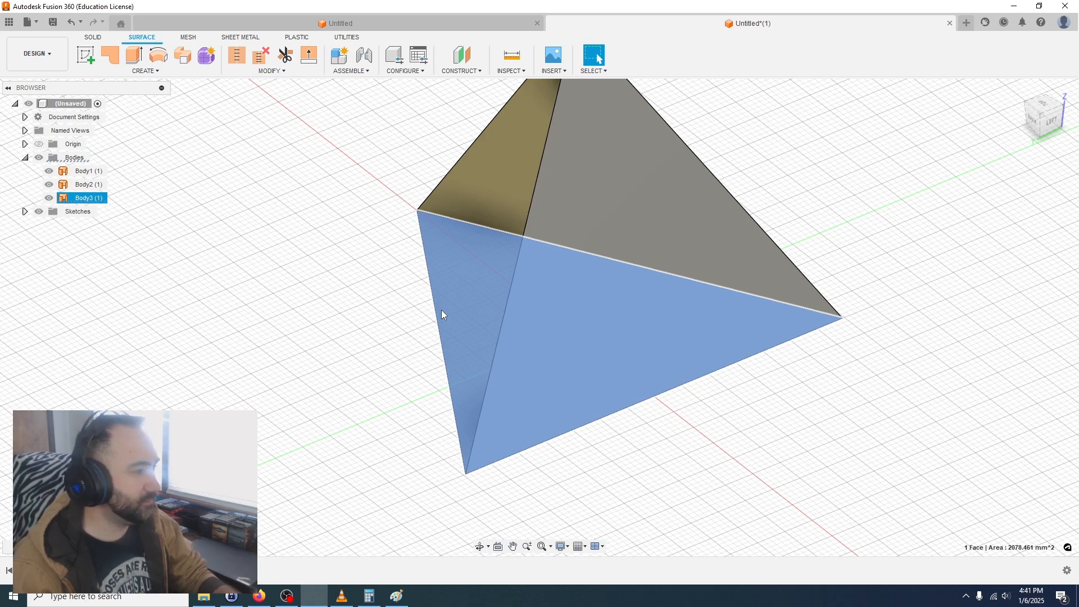
shift+middle_drag(376, 410, 468, 397)
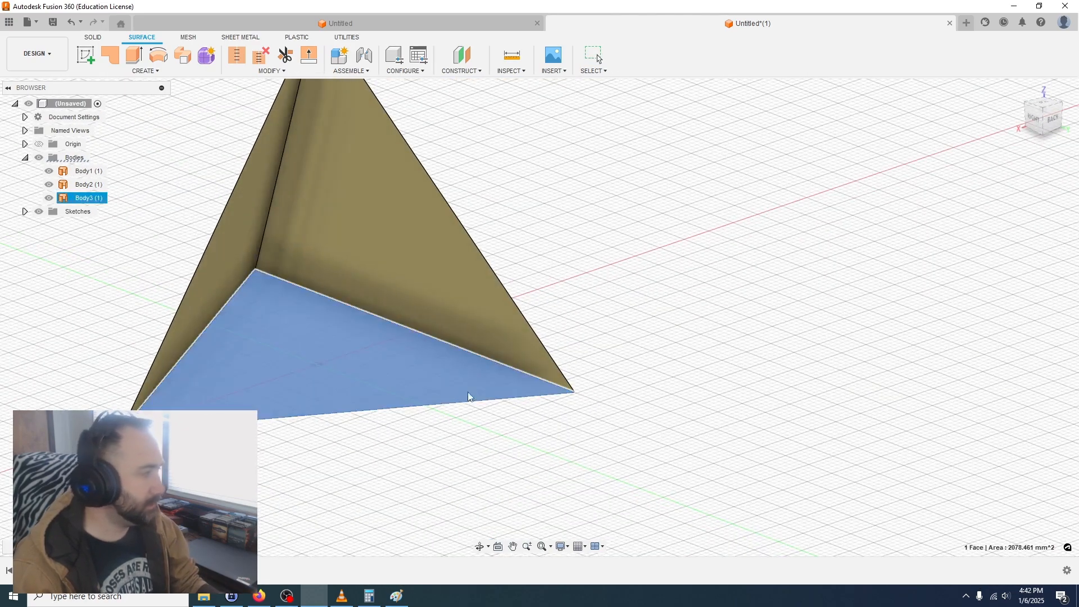
click(87, 200)
middle_drag(282, 411, 414, 423)
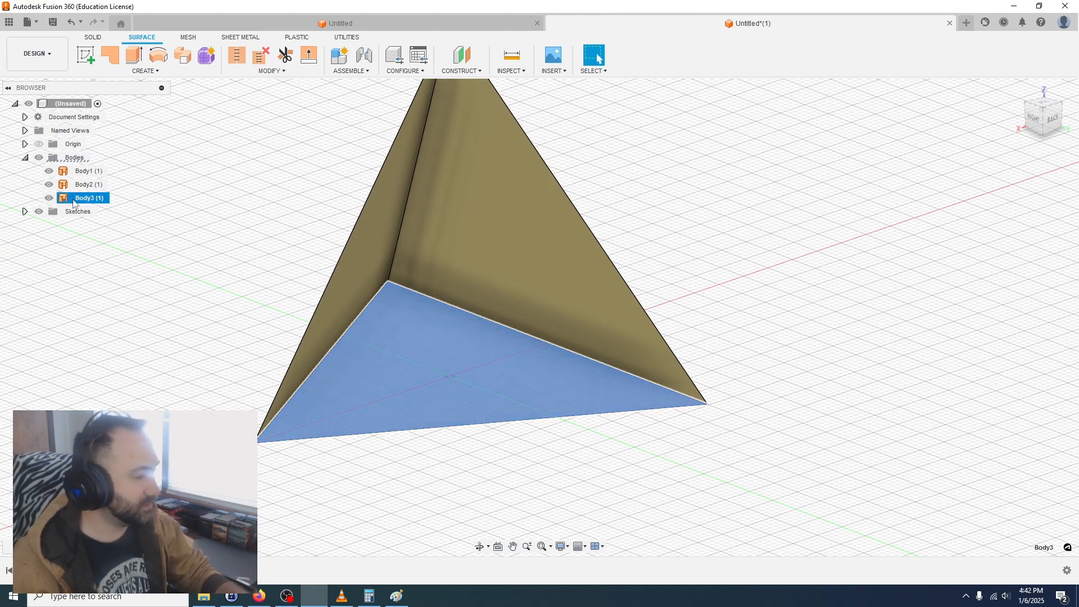
key(ctrl+c)
key(ctrl+v)
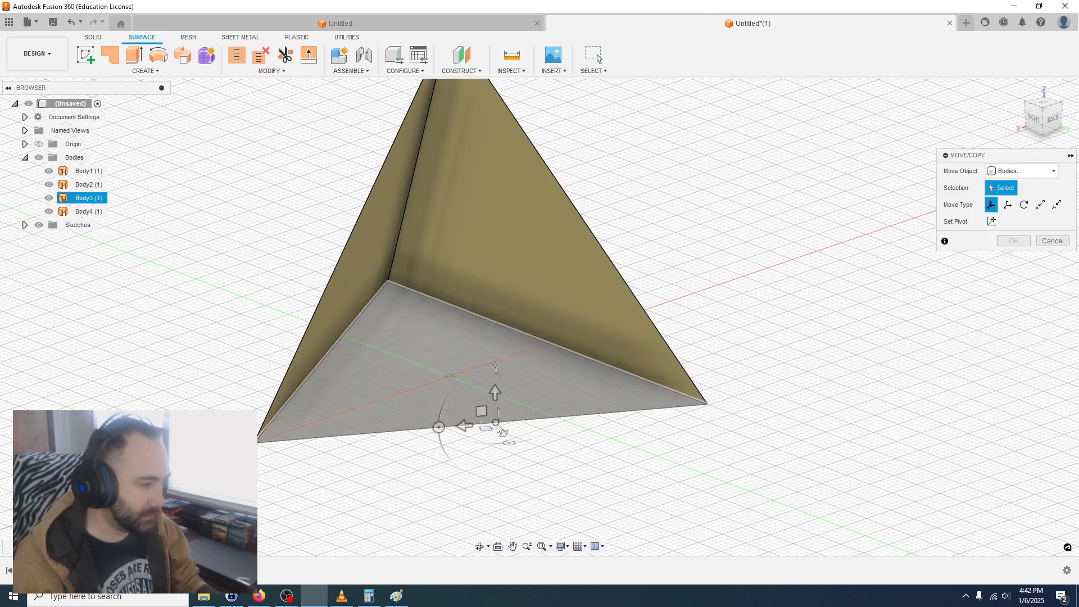
- Rotate the pasted triangle upward 70.529 degrees about the last open base edge to close the tetrahedron
click(491, 431)
drag(481, 371, 486, 396)
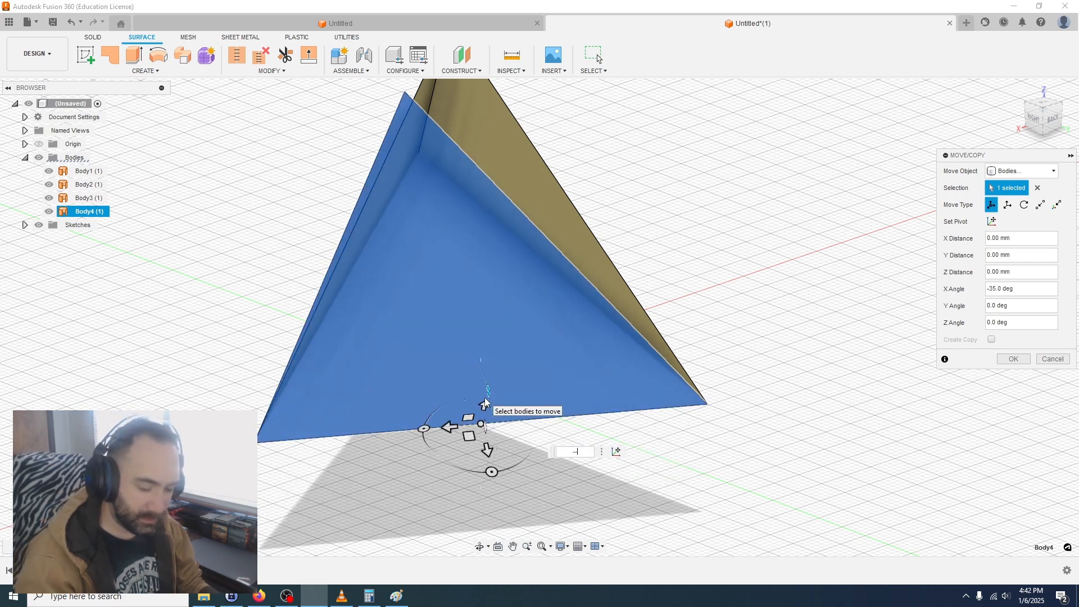
key(Return)
text(0)
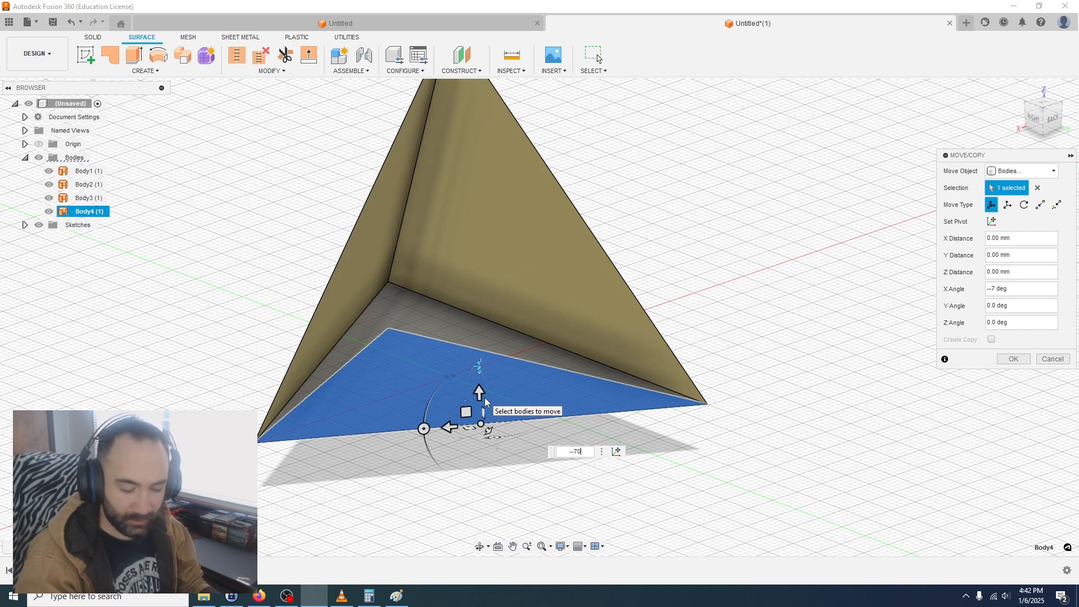
text(.529)
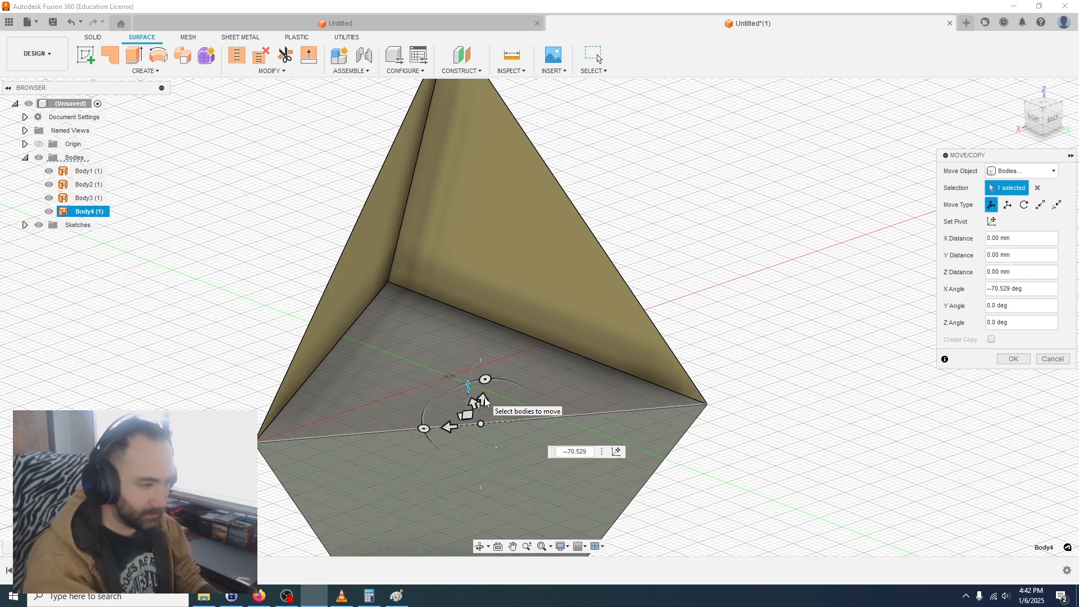
key(Return)
key(Return)
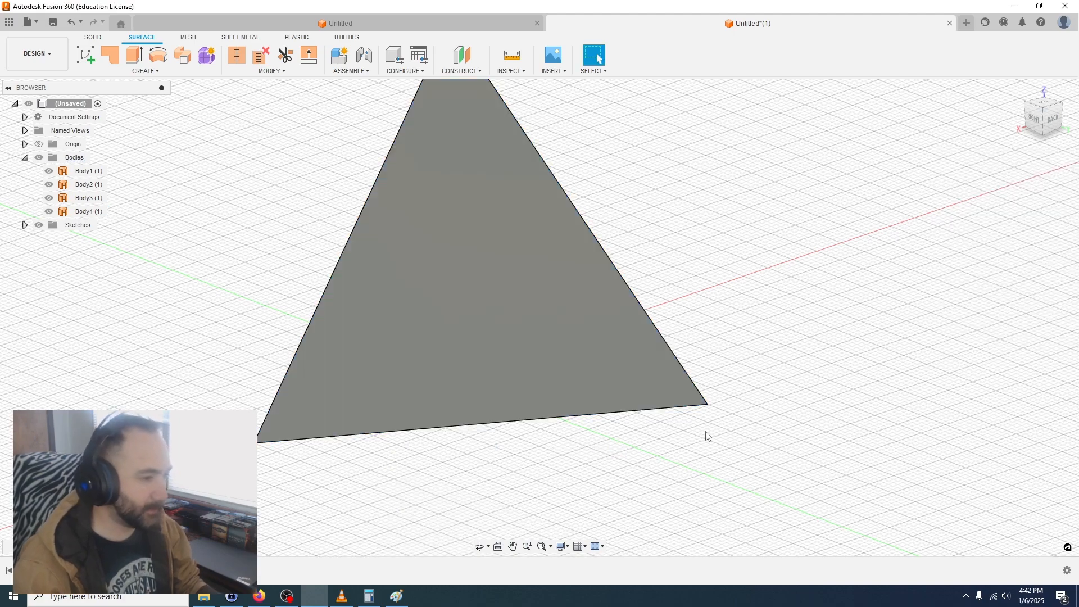
scroll(706, 433, down, 3)
shift+middle_drag(694, 459, 494, 443)
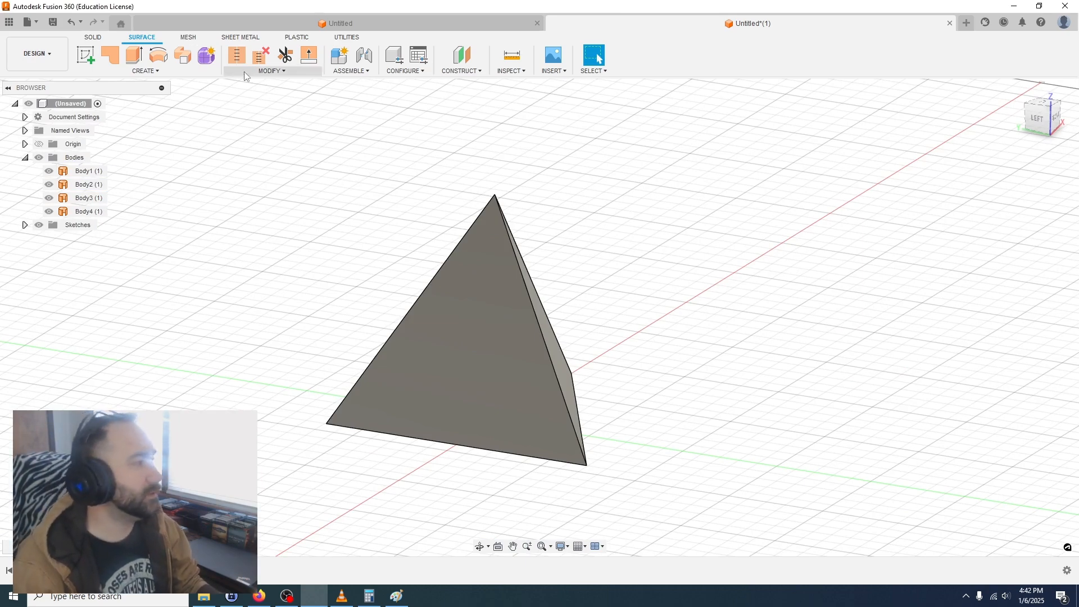
- Stitch the base triangle and three side triangles together as a new component with a 0.10 mm tolerance
click(232, 59)
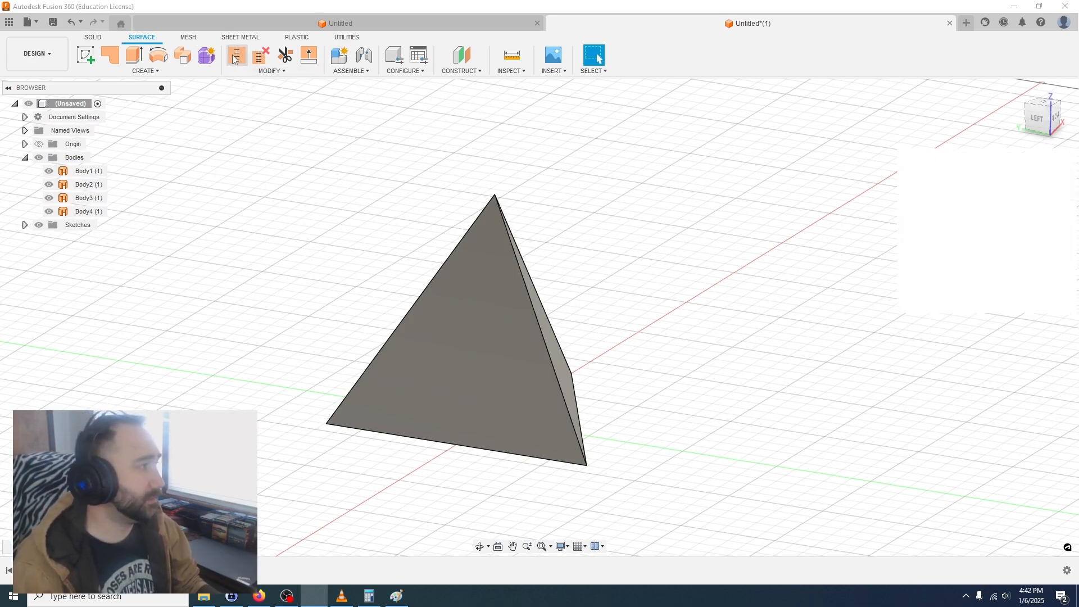
click(453, 316)
shift+middle_drag(593, 330, 464, 366)
click(464, 366)
shift+middle_drag(566, 337, 529, 364)
click(528, 364)
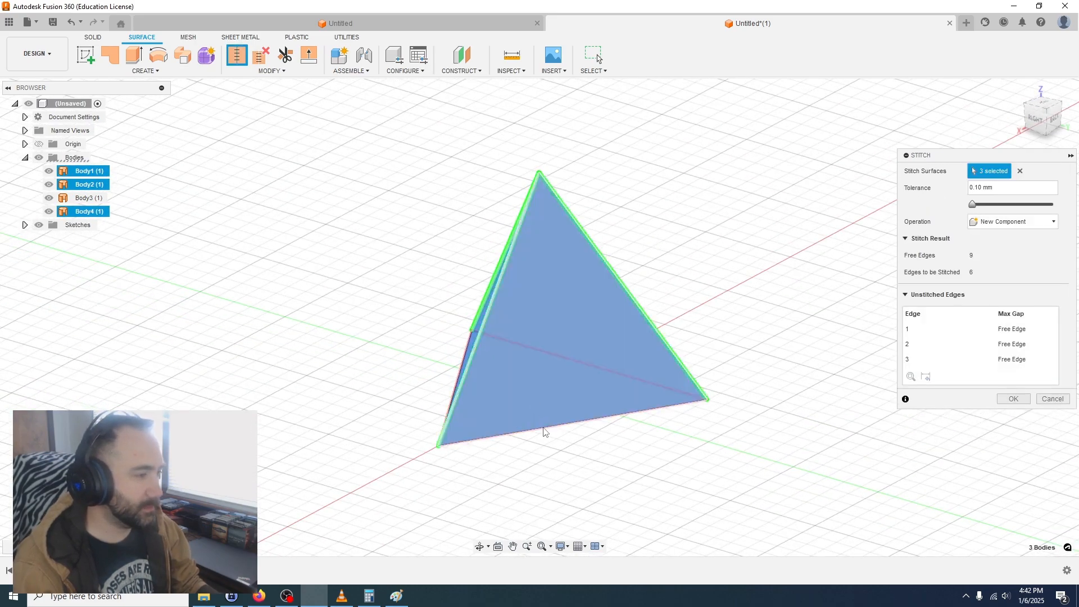
shift+middle_drag(544, 434, 537, 393)
click(581, 412)
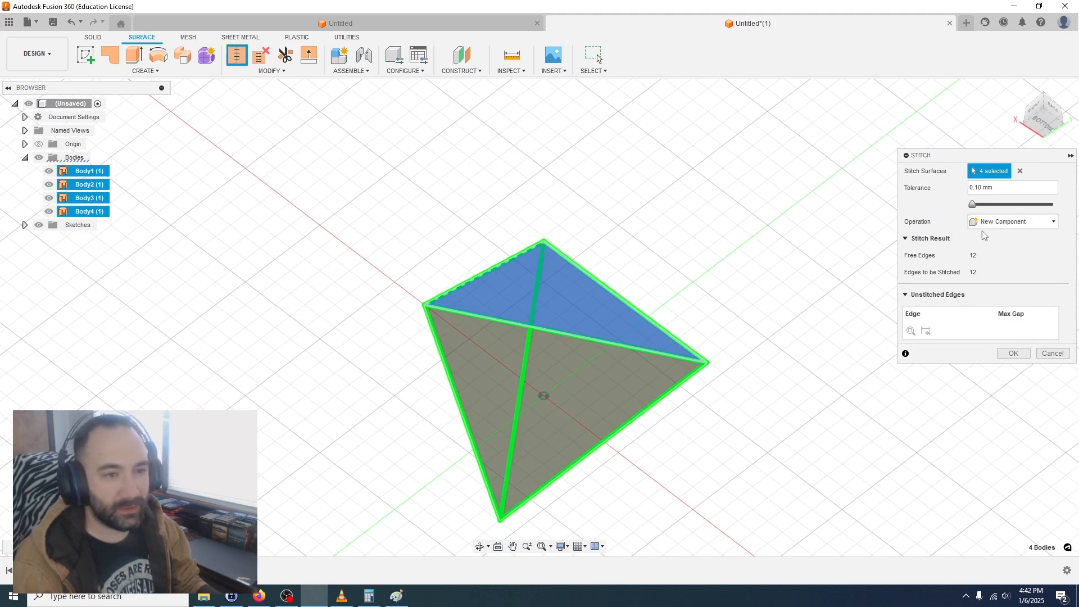
click(1014, 354)
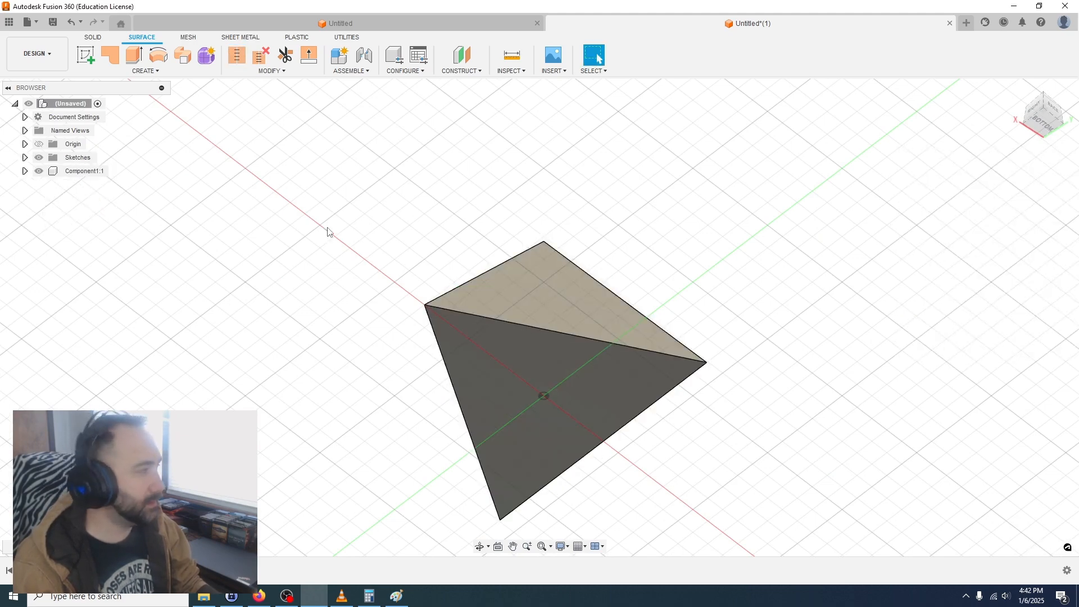
shift+middle_drag(328, 232, 368, 276)
click(65, 172)
shift+middle_drag(75, 188, 322, 277)
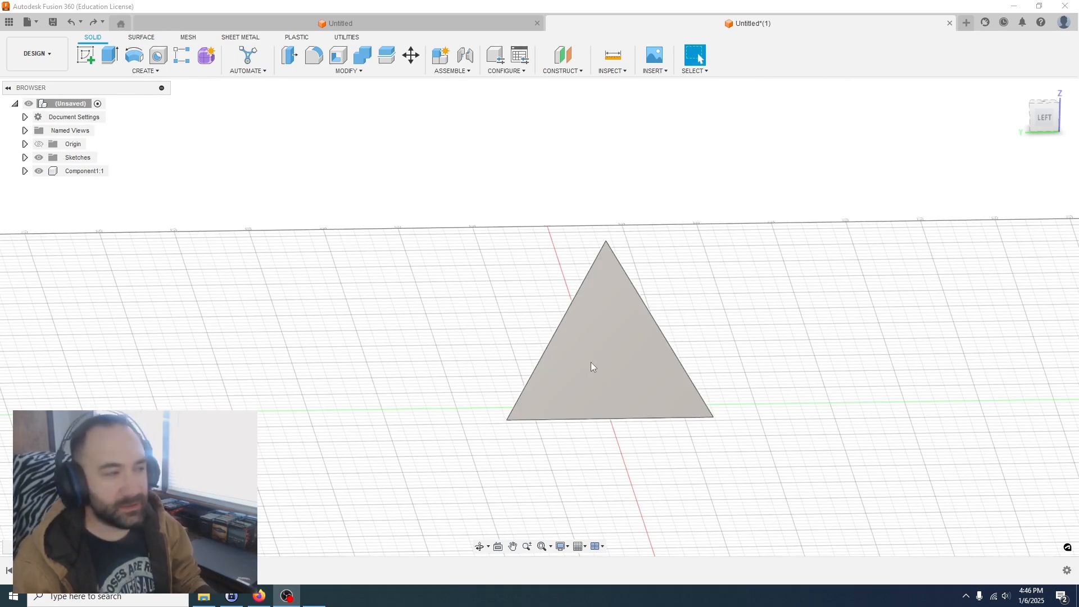
- Insert the file 1.svg from the numbers folder as a sketch on one triangular side face of the tetrahedron
click(614, 335)
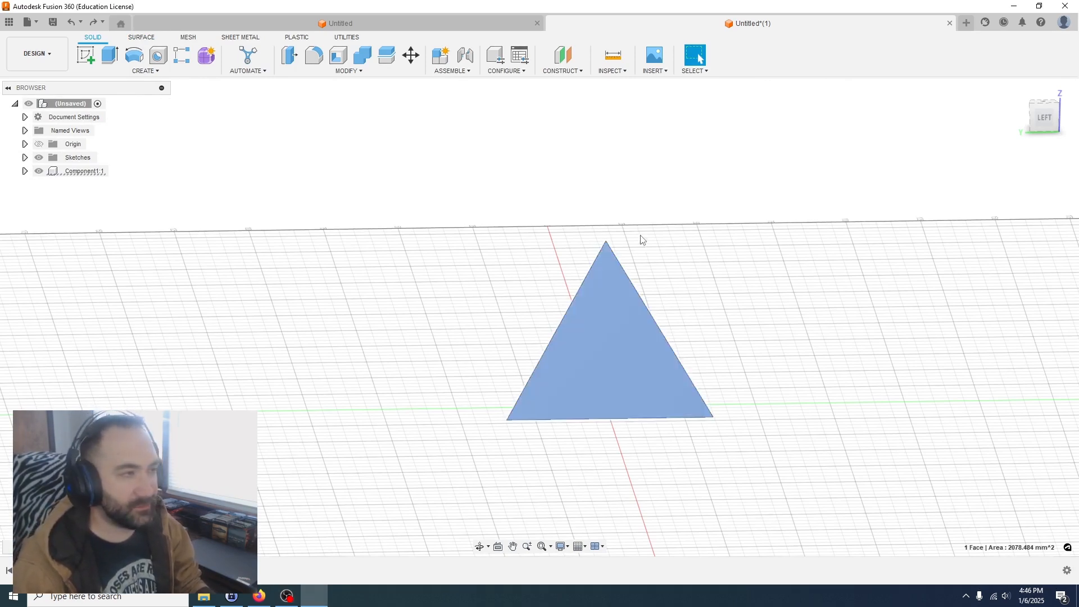
click(616, 71)
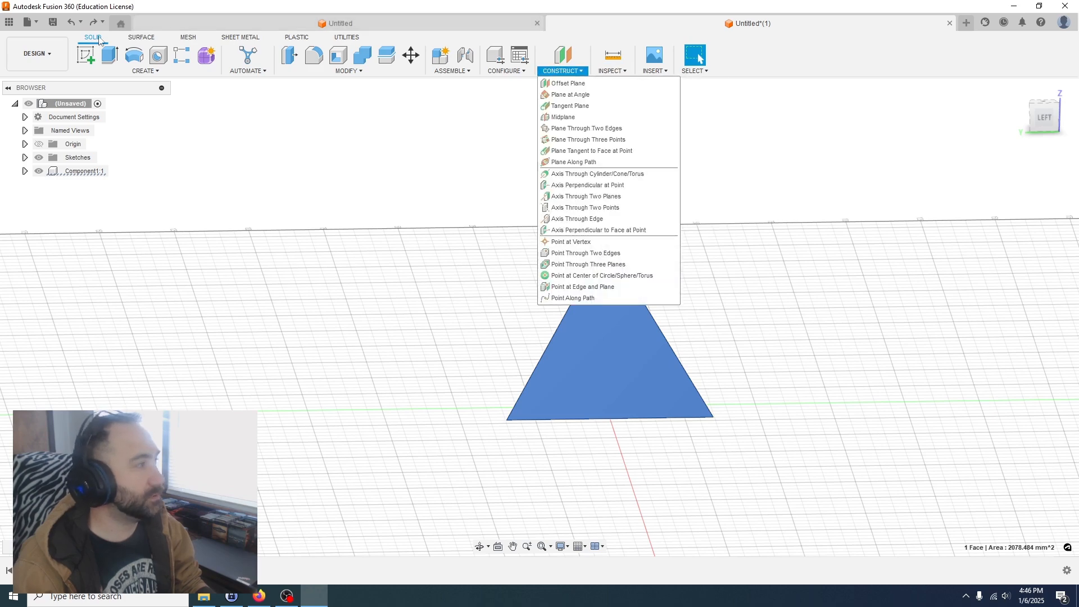
click(659, 72)
click(659, 72)
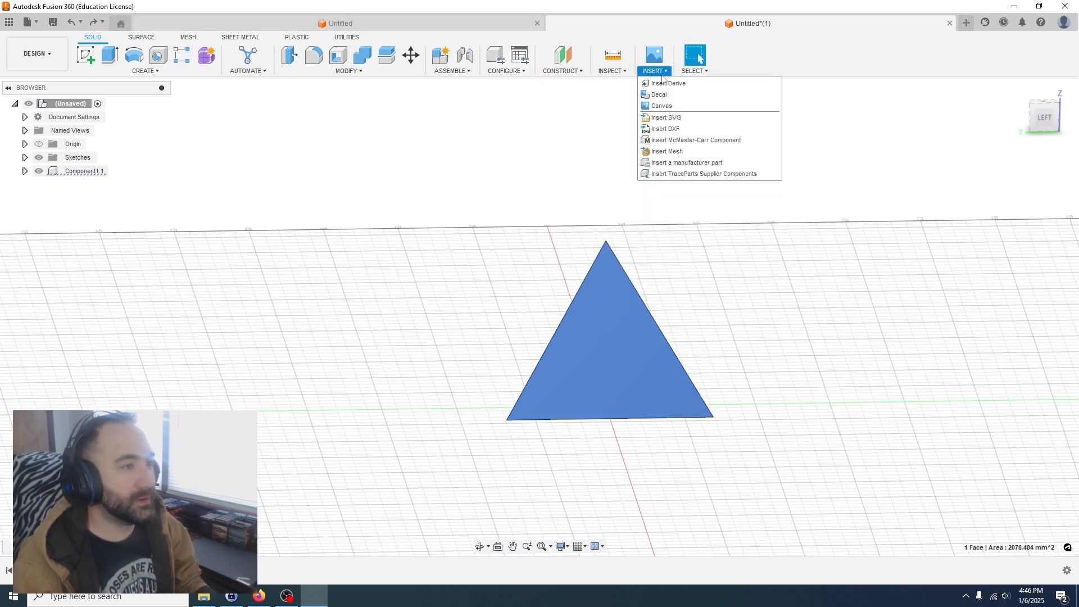
click(674, 130)
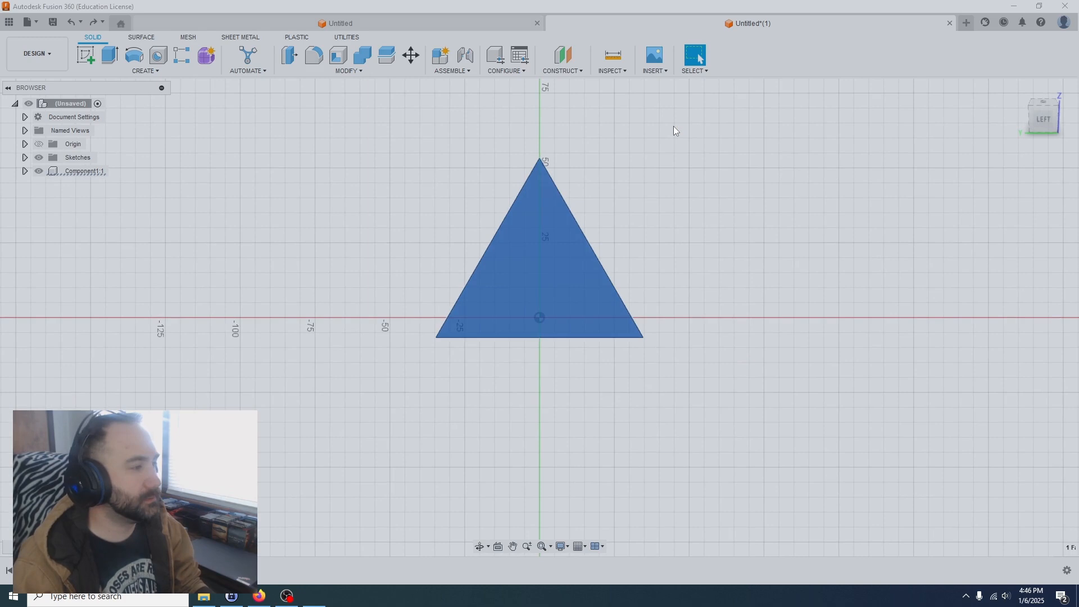
click(400, 410)
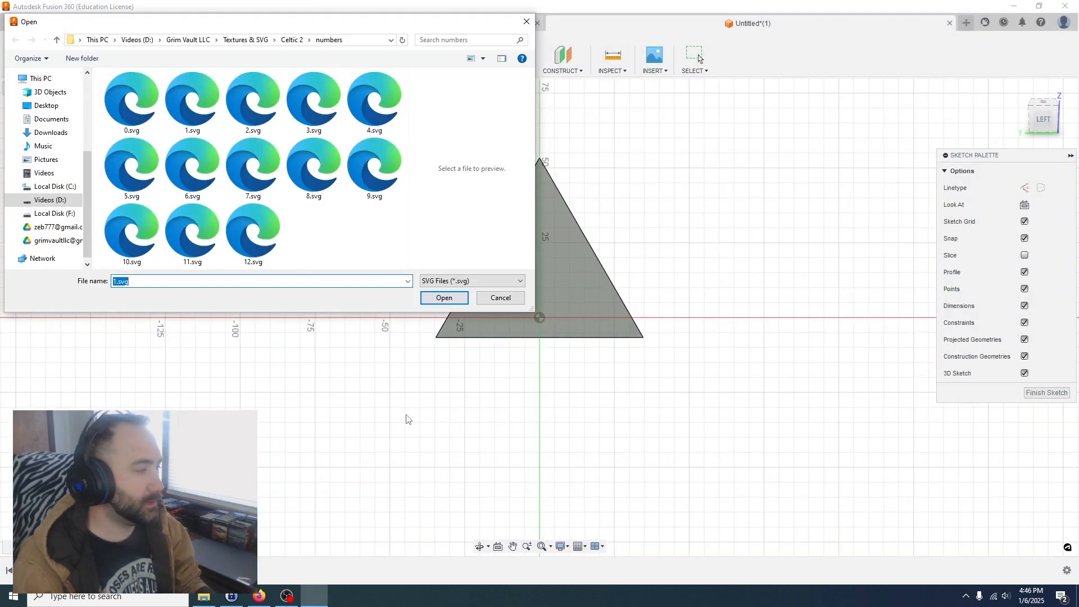
click(204, 115)
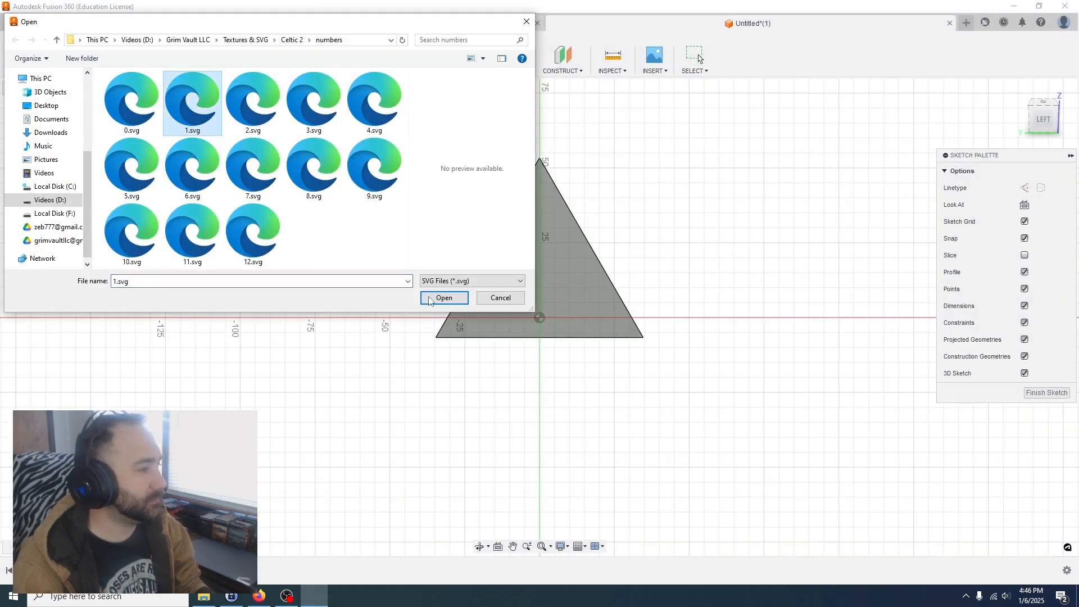
click(444, 297)
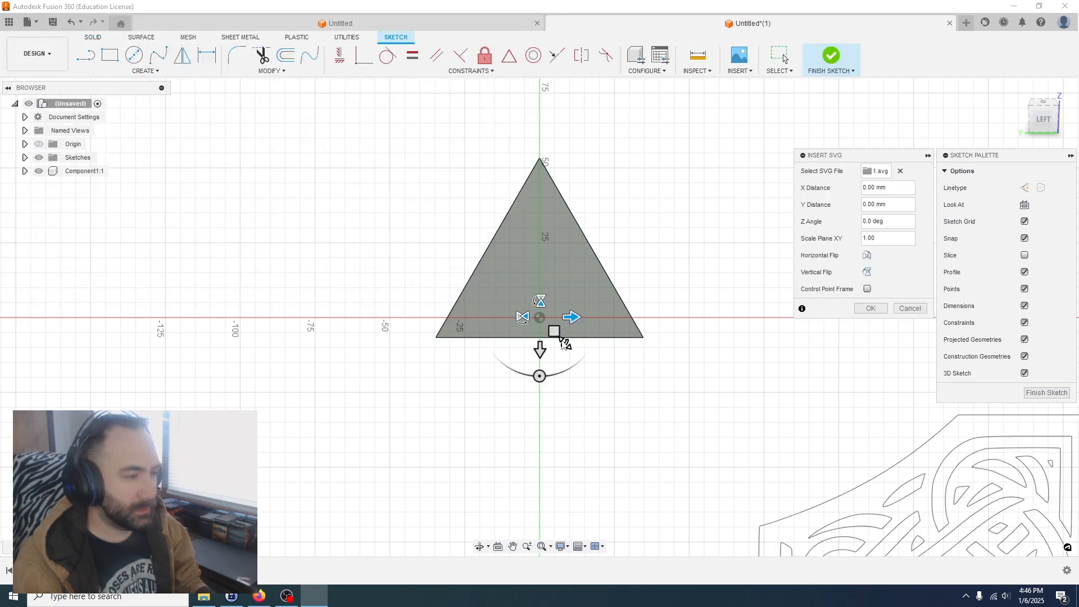
- Scale down and position the numeral 1 artwork so it fits centred within the triangular face, and finish the sketch
drag(565, 344, 476, 293)
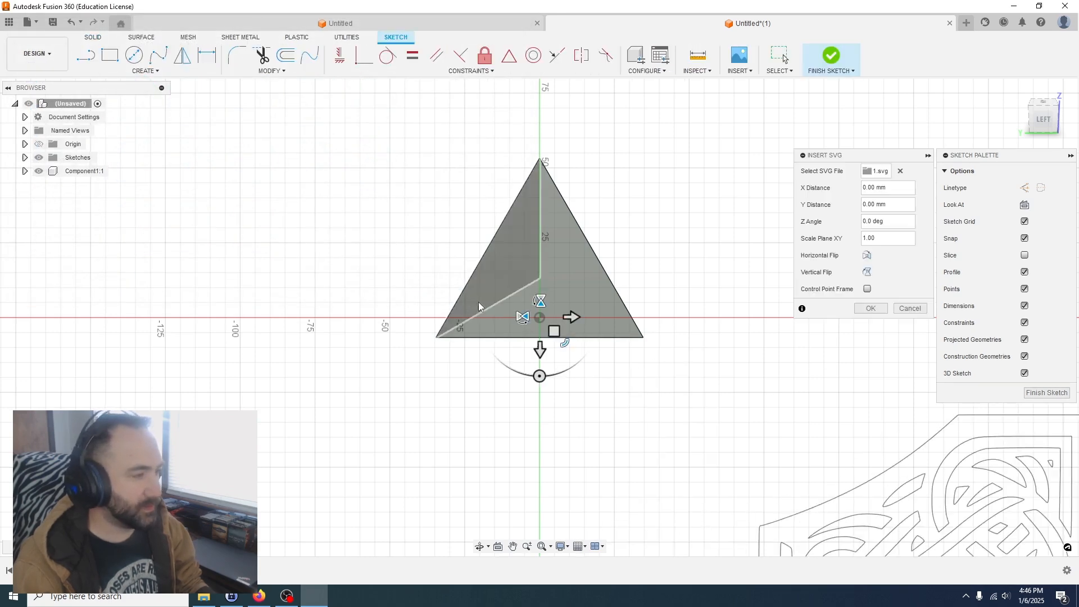
drag(565, 343, 477, 213)
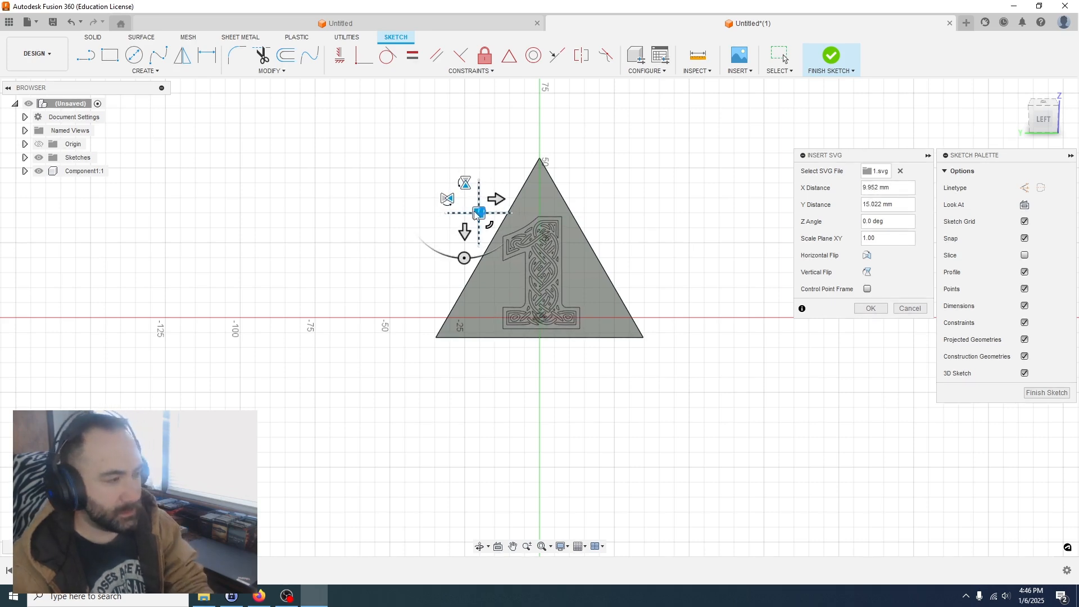
click(879, 310)
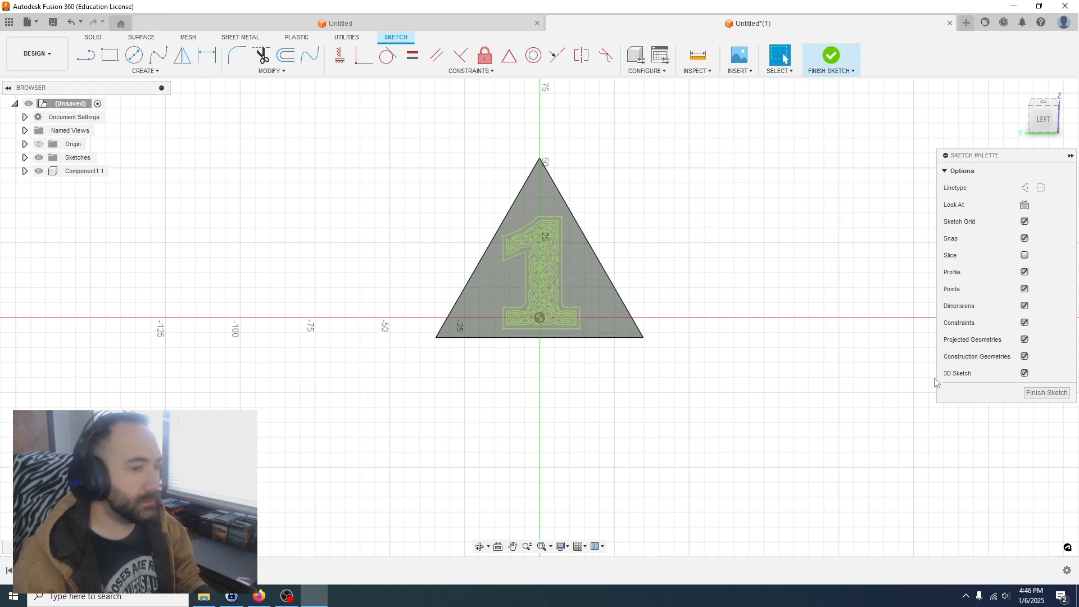
click(1045, 393)
- Extrude-cut the numeral's main knotwork profile and the two small teardrop profiles in its foot by -0.5 mm into the face
mouse_move(792, 313)
shift+middle_down()
mouse_move(749, 277)
mouse_move(676, 345)
mouse_move(699, 311)
mouse_move(732, 324)
shift+middle_up()
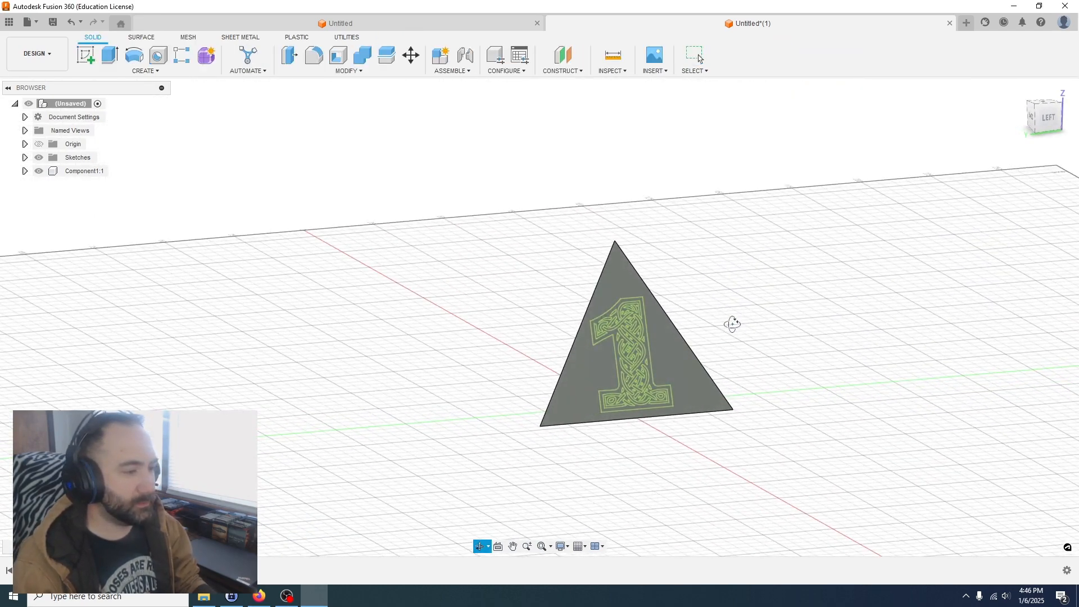
scroll(646, 355, down, 3)
scroll(644, 355, up, 6)
scroll(646, 345, up, 5)
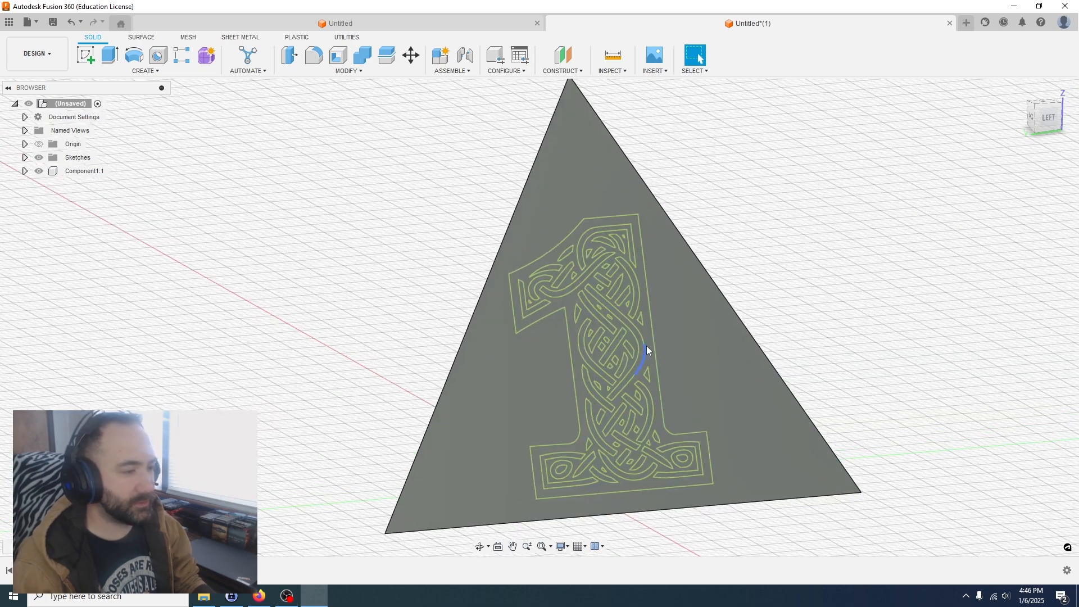
click(652, 339)
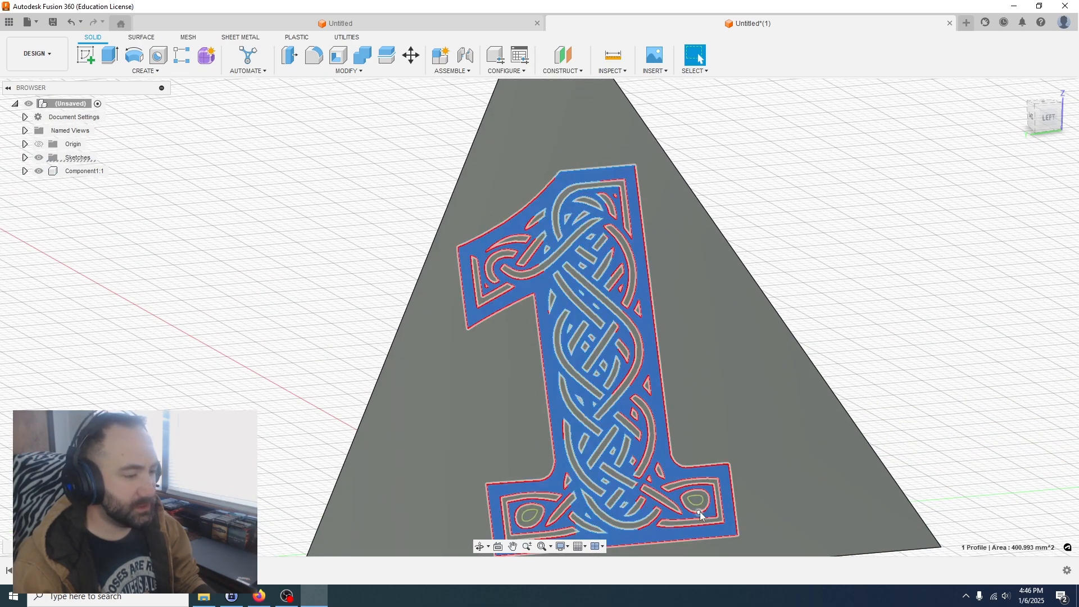
scroll(696, 502, down, 2)
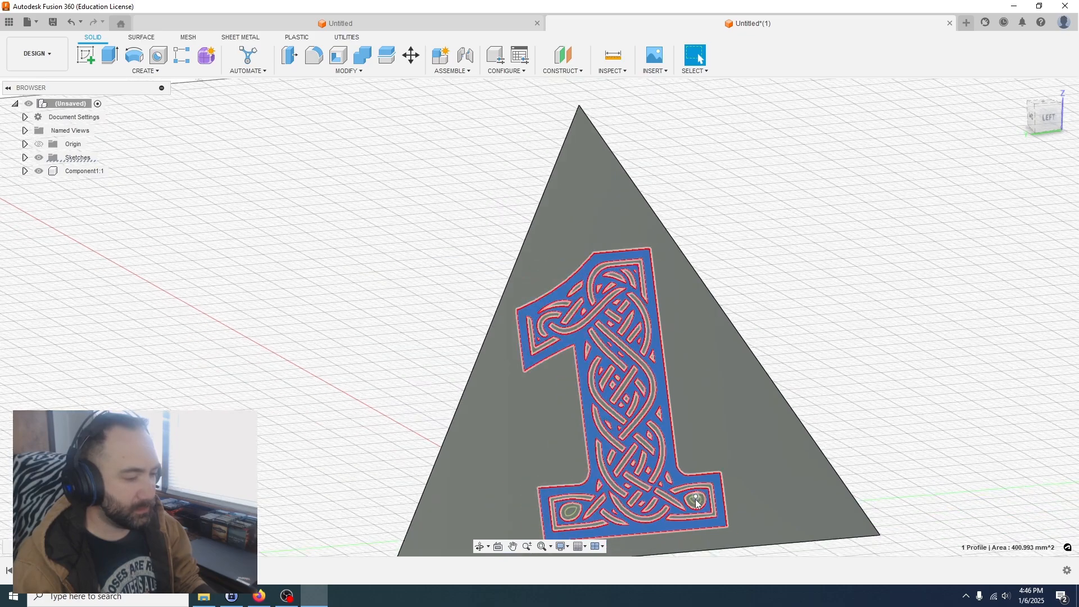
scroll(693, 502, up, 8)
click(693, 501)
scroll(693, 501, down, 8)
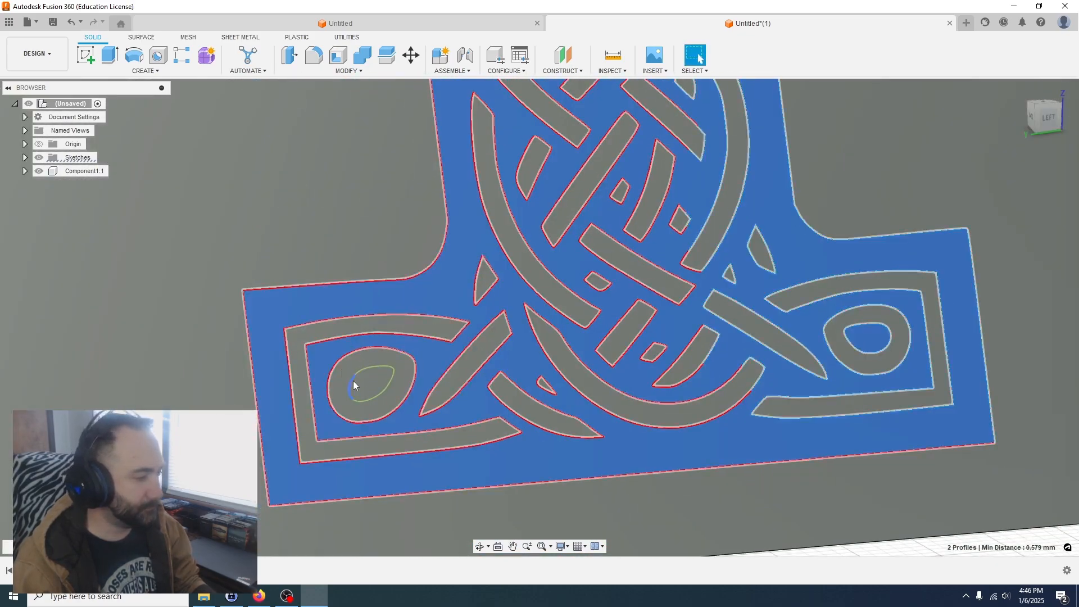
click(358, 378)
scroll(508, 504, up, 8)
scroll(508, 504, down, 8)
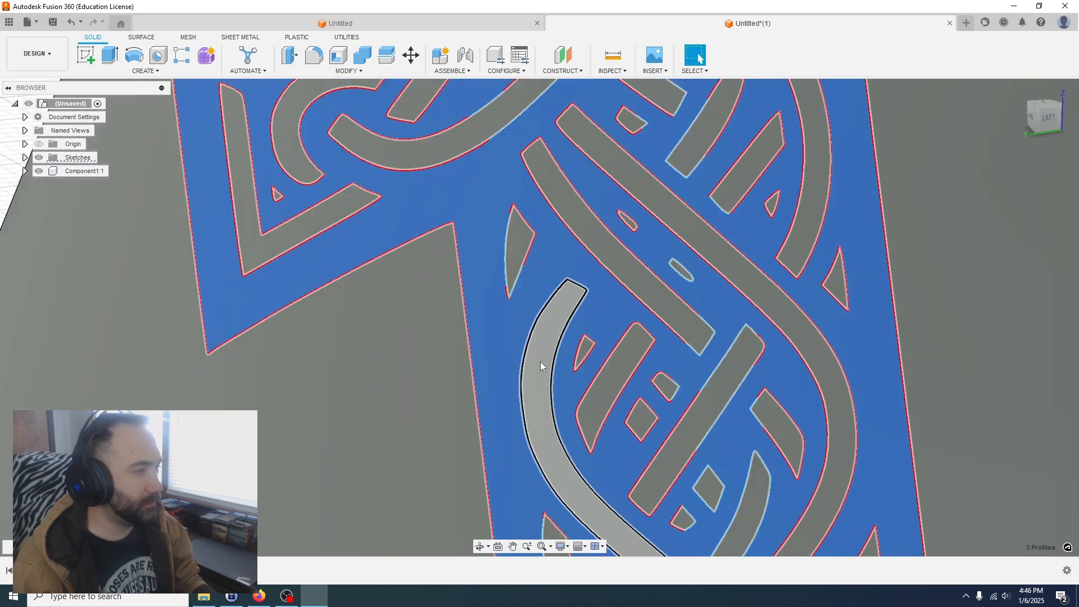
scroll(500, 423, down, 3)
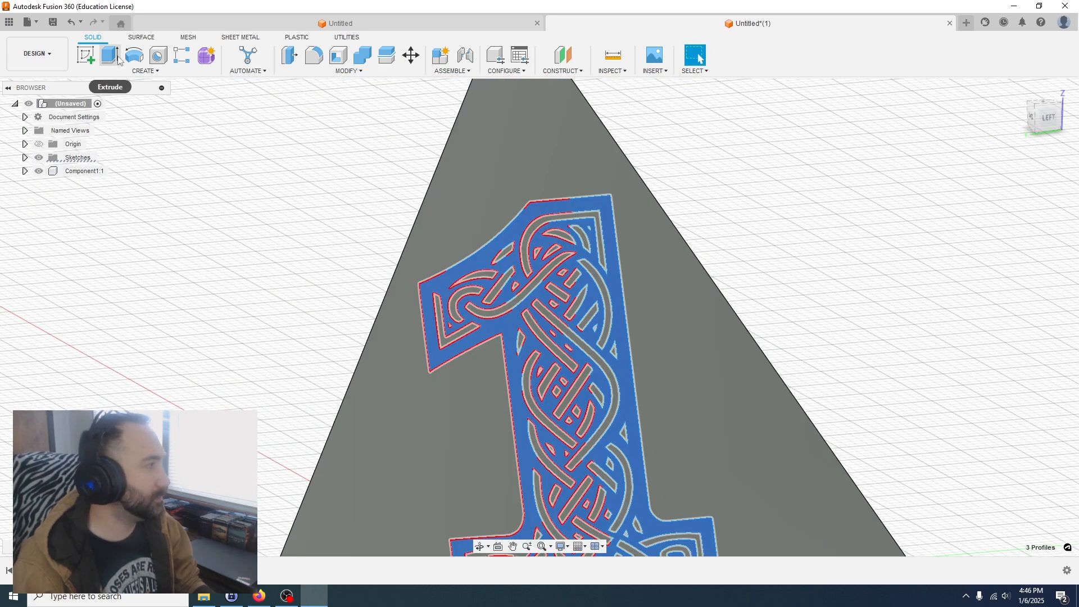
shift+middle_drag(304, 321, 368, 358)
click(109, 55)
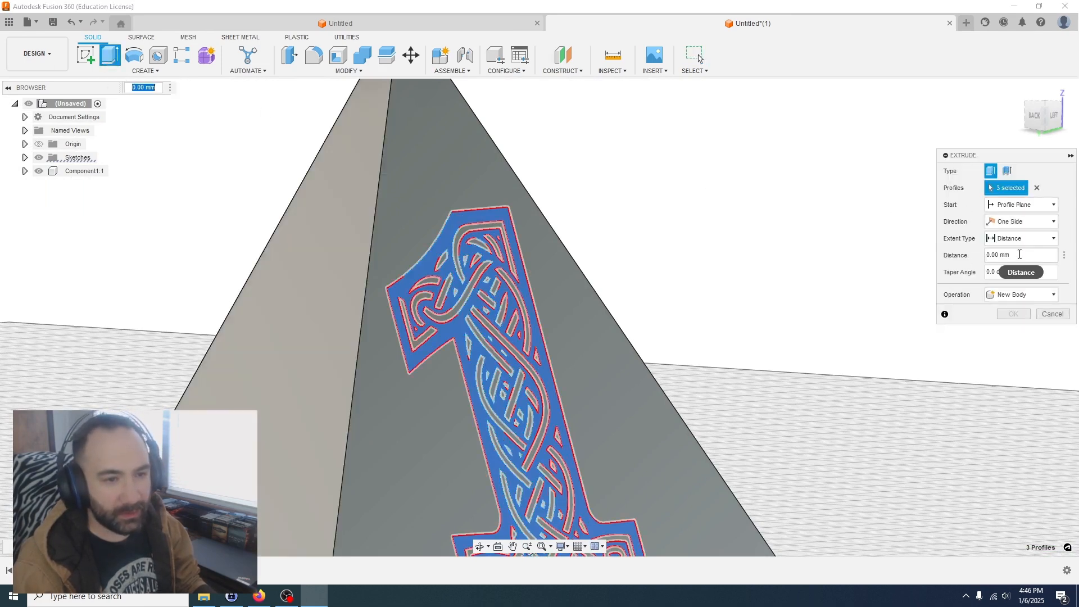
click(1022, 255)
text(-.5)
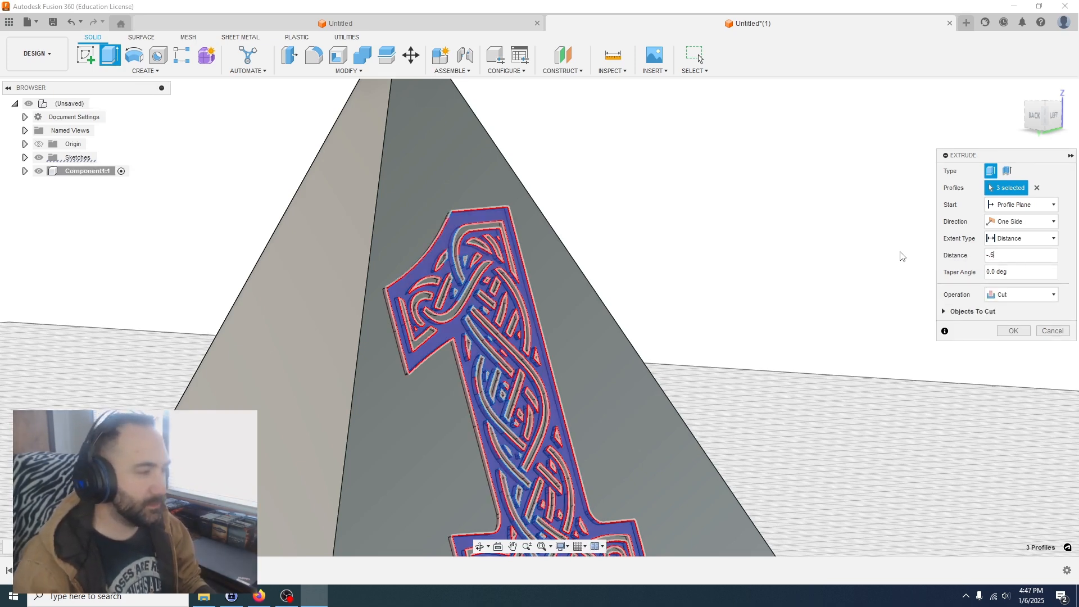
key(Return)
scroll(641, 320, up, 5)
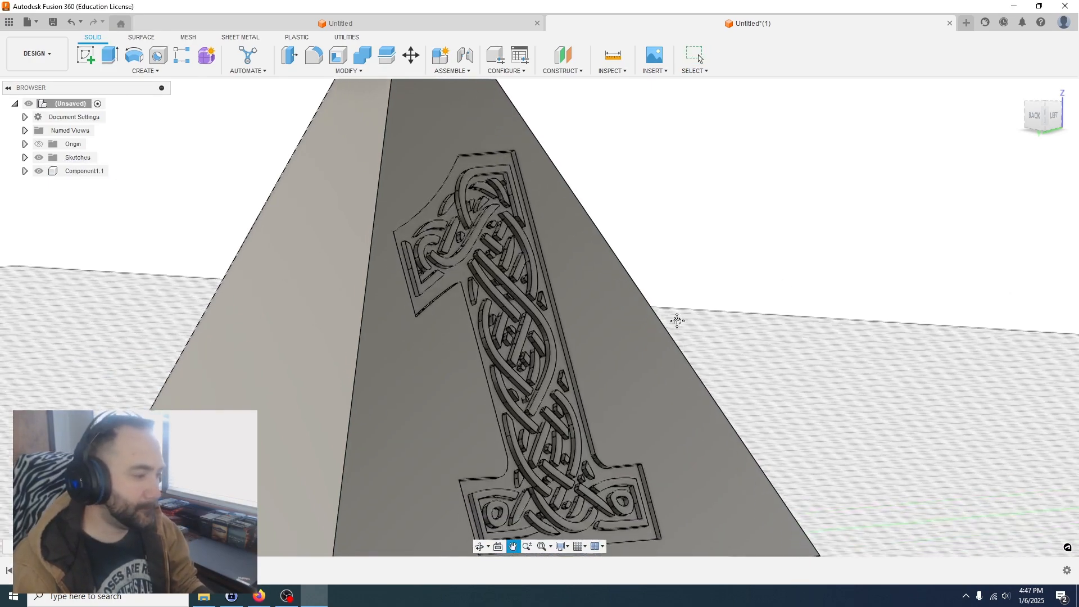
scroll(638, 318, down, 5)
shift+middle_drag(635, 315, 692, 327)
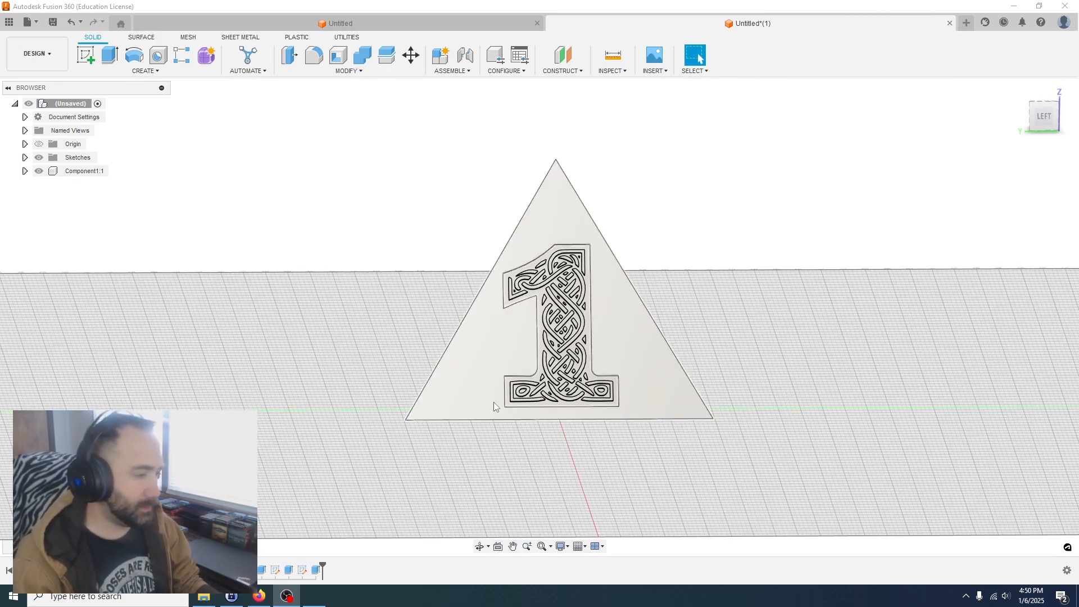
shift+middle_drag(517, 446, 609, 308)
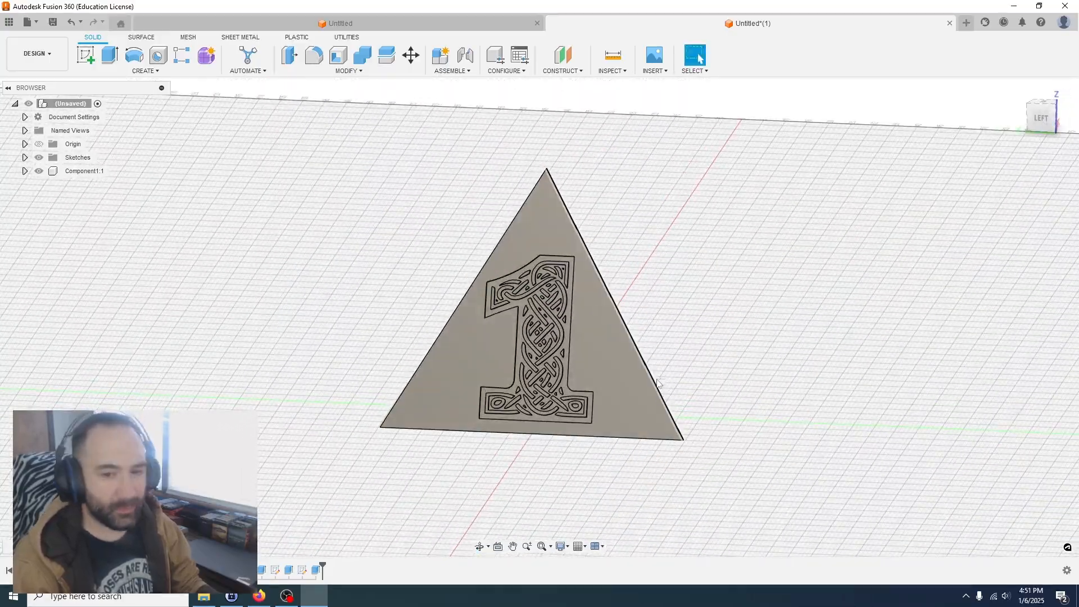
middle_drag(686, 386, 743, 360)
shift+middle_drag(702, 448, 719, 435)
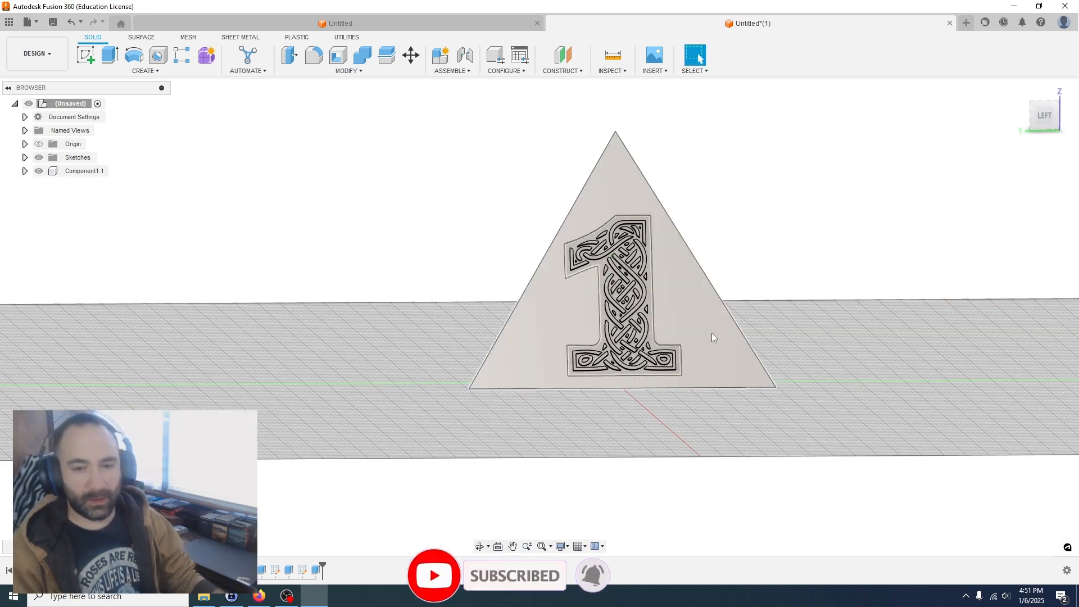